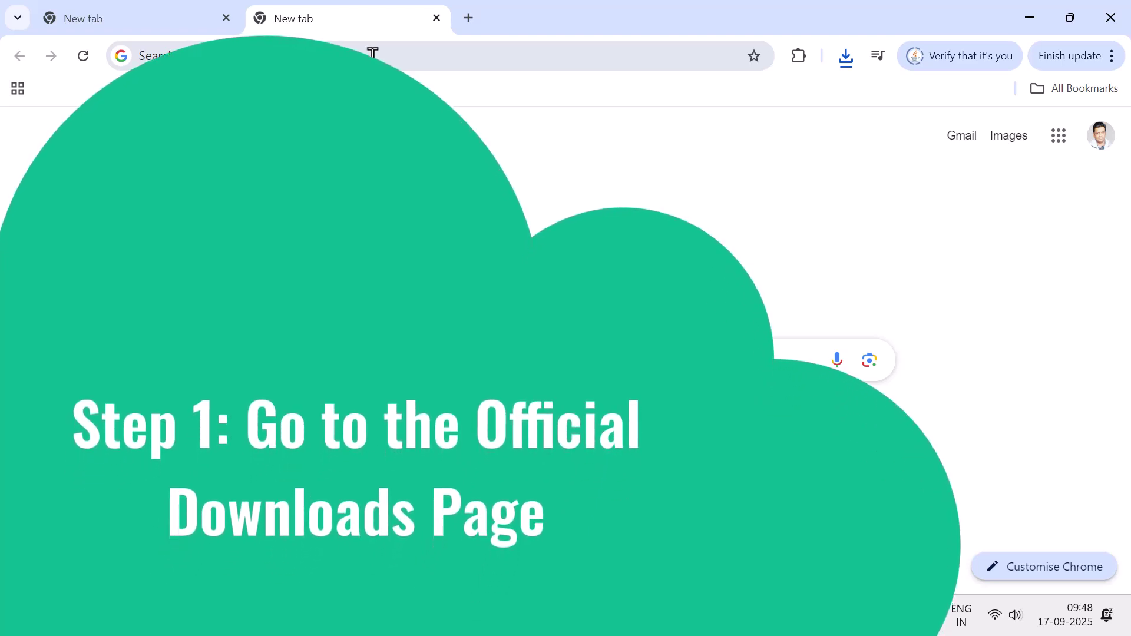
- Close the second blank Chrome tab so only one new tab is left
key("ctrl+w")
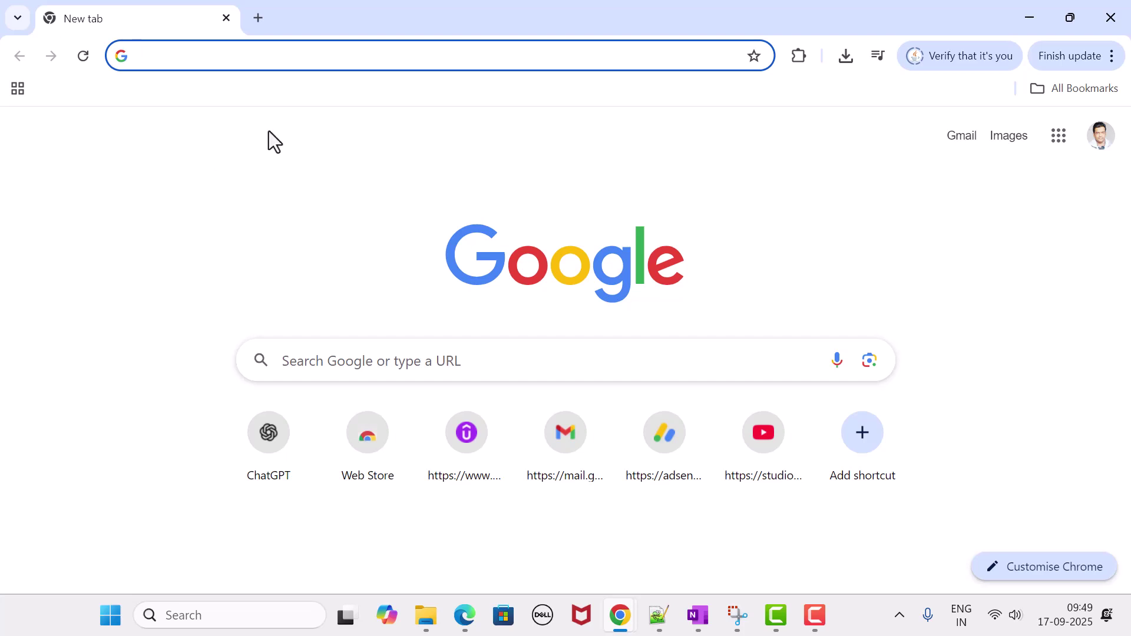
left_click(225, 53)
type("https://www.oracle.com/java/technologies/downloads/")
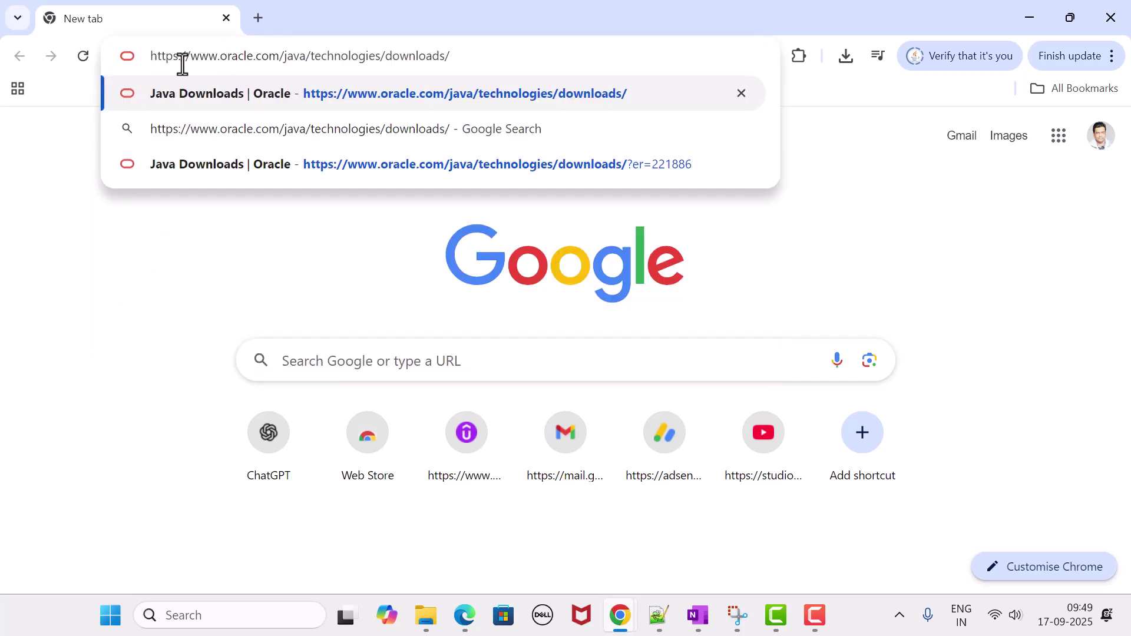
double_click(297, 57)
double_click(361, 56)
double_click(409, 56)
left_click(486, 56)
key("Return")
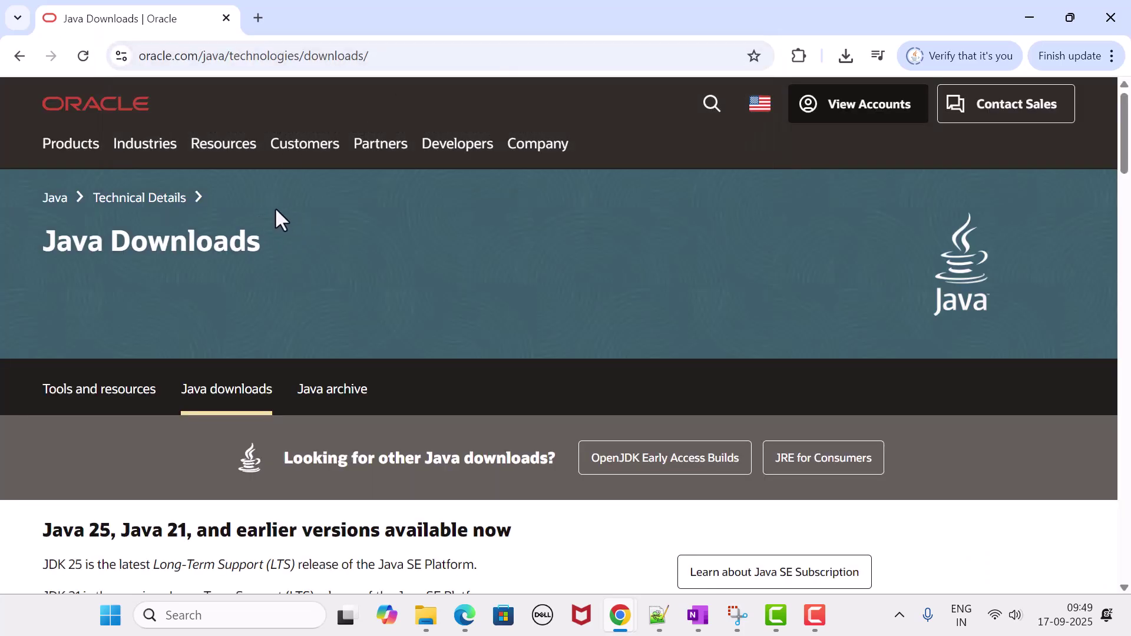
scroll(276, 212, "down", 1)
scroll(278, 213, "down", 2)
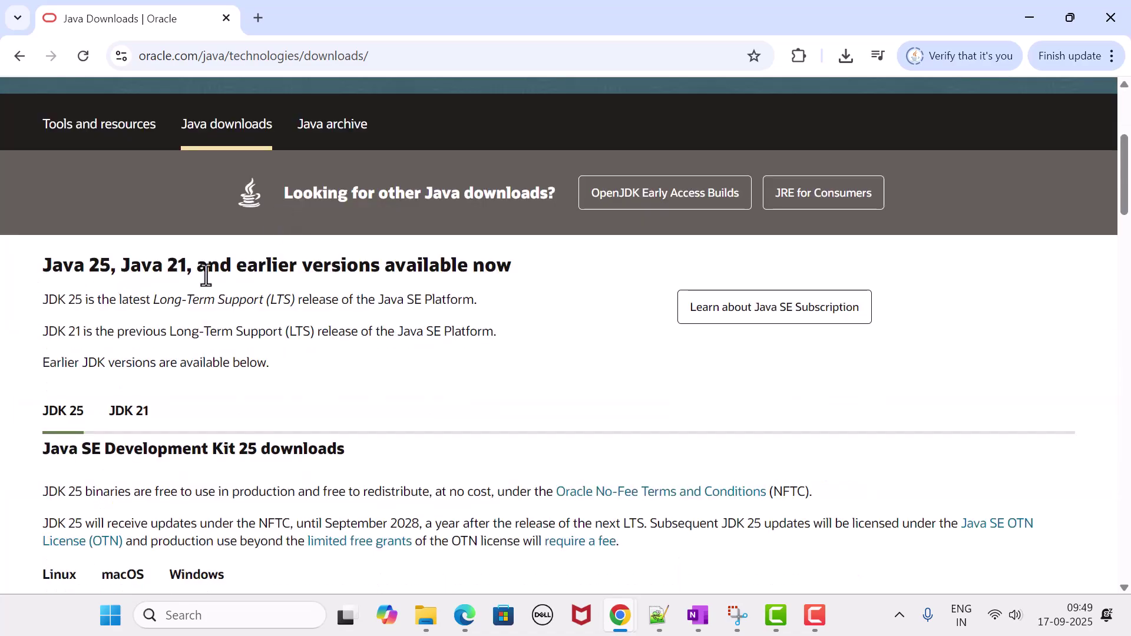
scroll(245, 235, "up", 2)
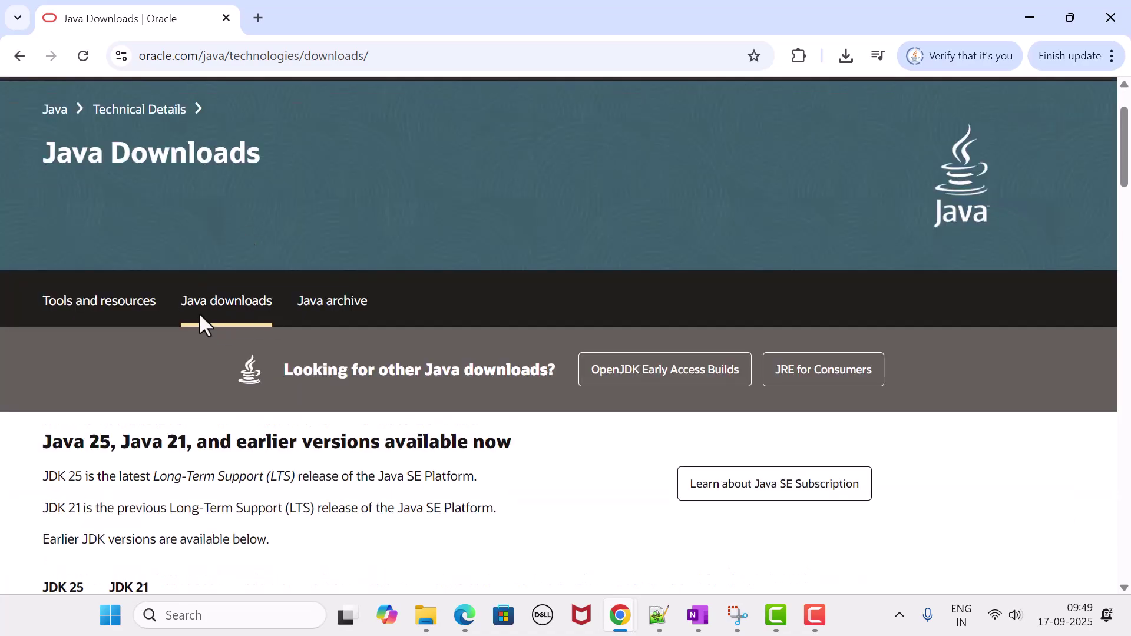
scroll(199, 315, "down", 2)
scroll(199, 316, "down", 2)
left_click_drag(36, 276, 345, 276)
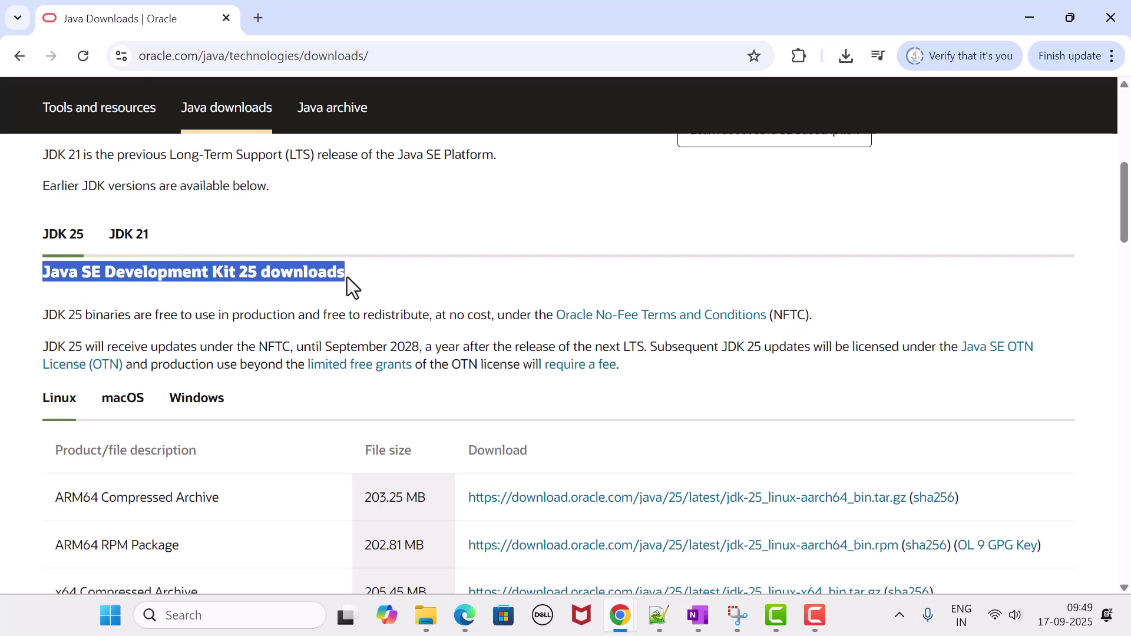
- Clear the JDK 25 heading highlight and select the page's full address
left_click(369, 275)
scroll(257, 308, "down", 1)
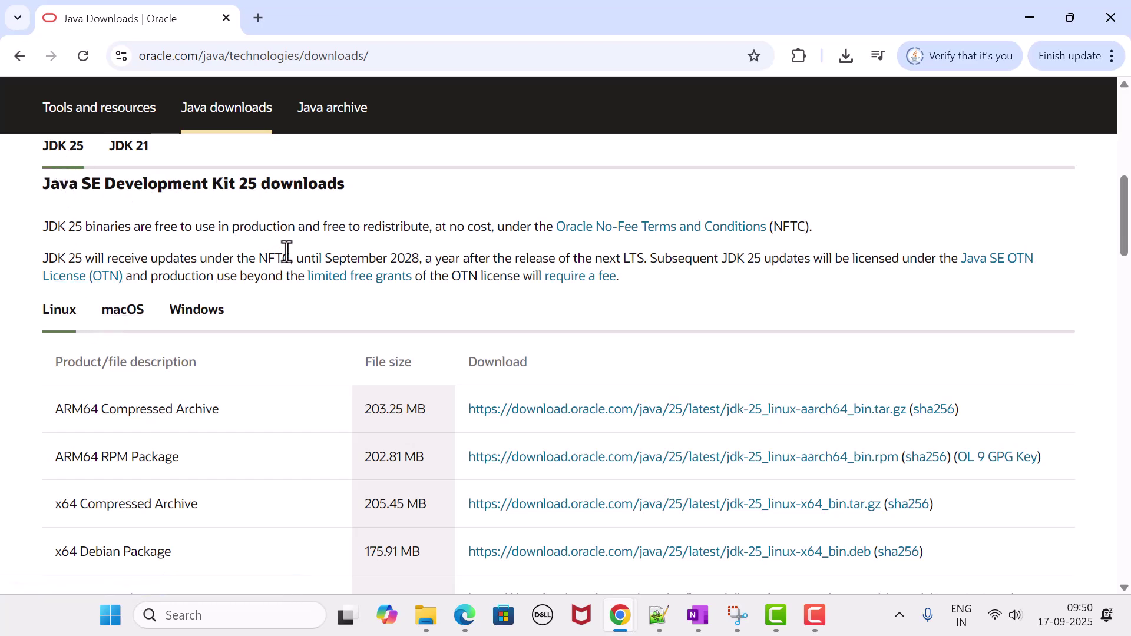
left_click(189, 59)
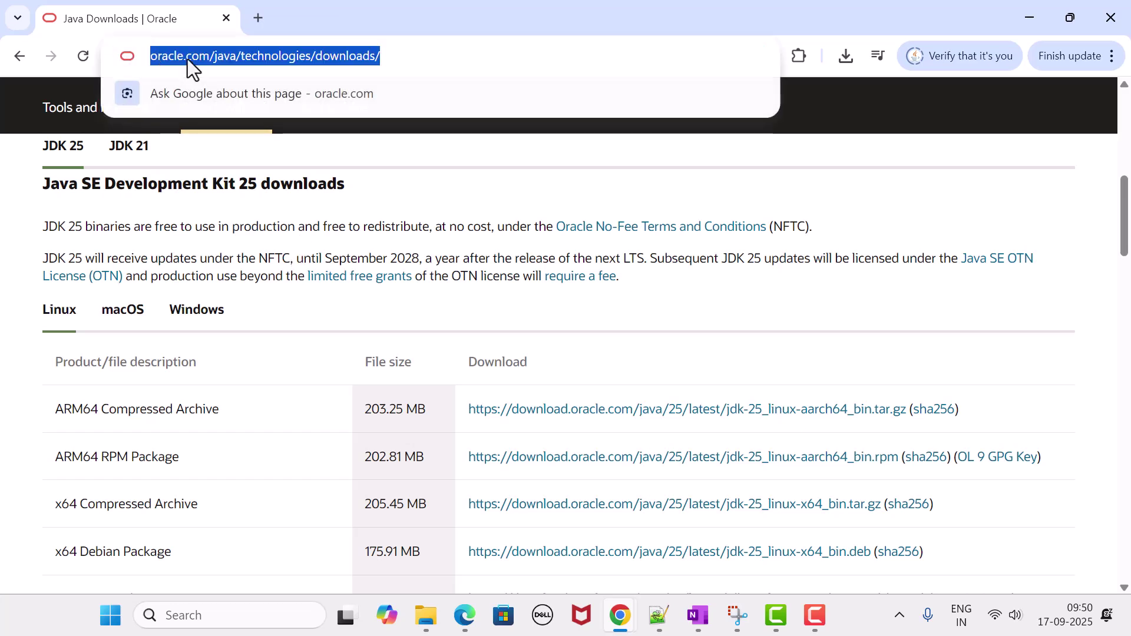
left_click(396, 56)
left_click_drag(453, 56, 146, 55)
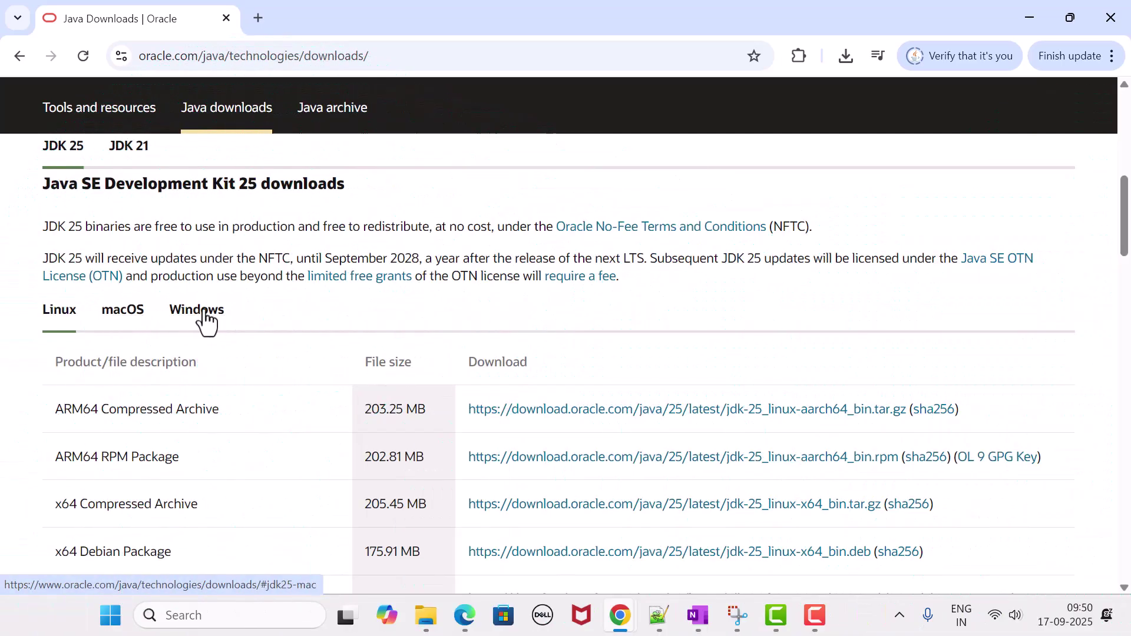
- Show JDK 25's Windows downloads and compare the x64 Installer, MSI and Compressed Archive options
left_click(198, 320)
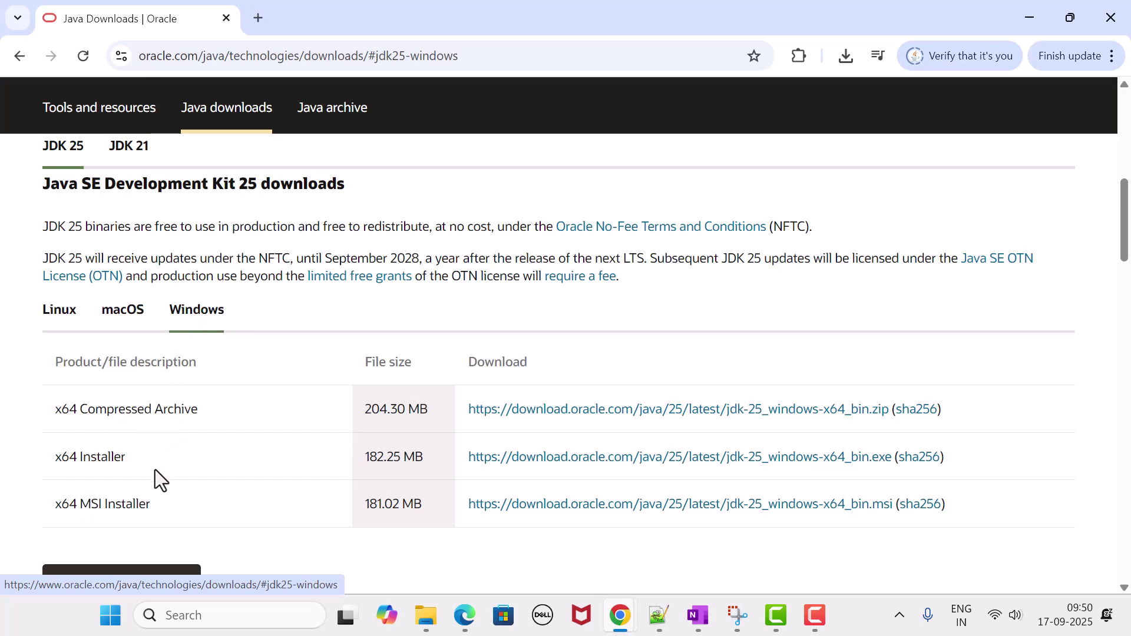
left_click_drag(135, 455, 46, 458)
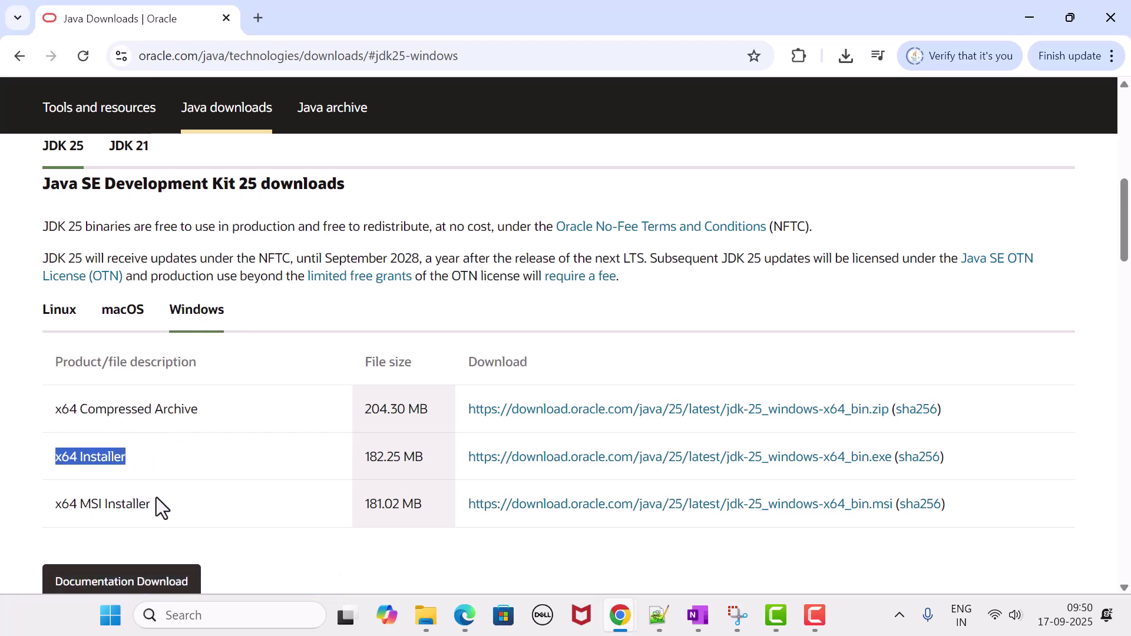
left_click_drag(154, 506, 55, 504)
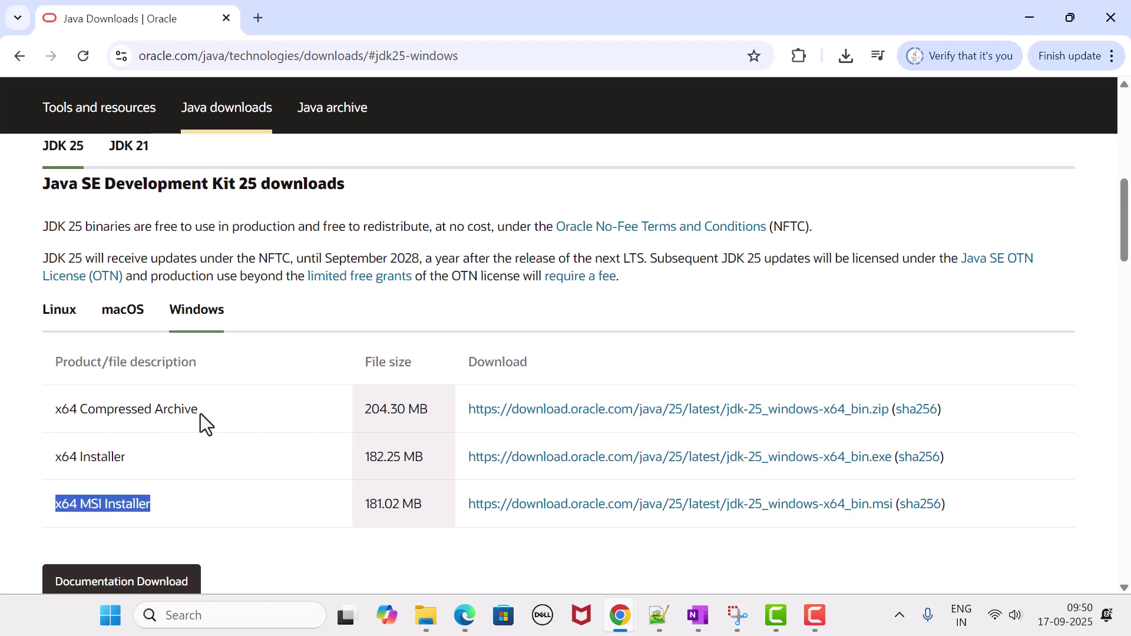
left_click_drag(201, 414, 49, 418)
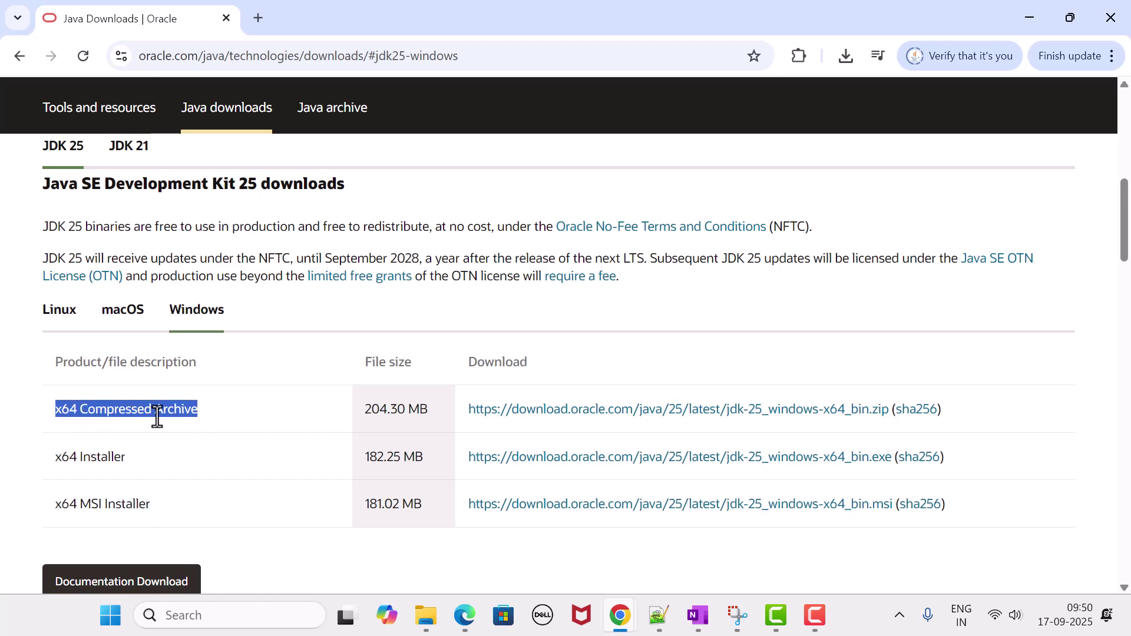
left_click(149, 445)
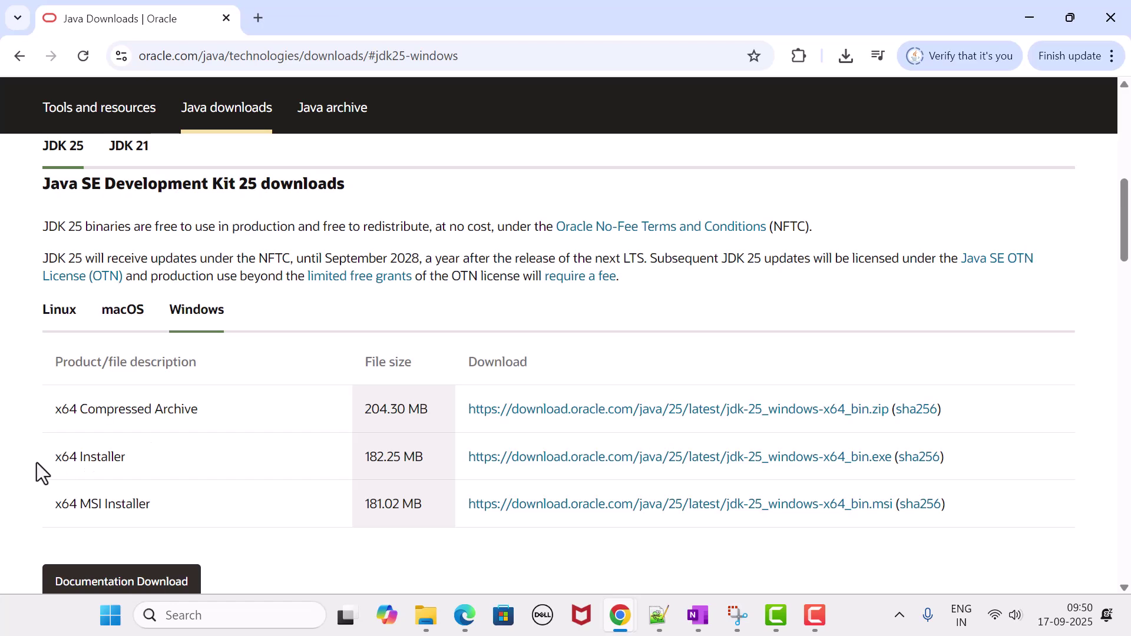
left_click_drag(48, 362, 215, 460)
left_click_drag(147, 463, 38, 462)
left_click(171, 456)
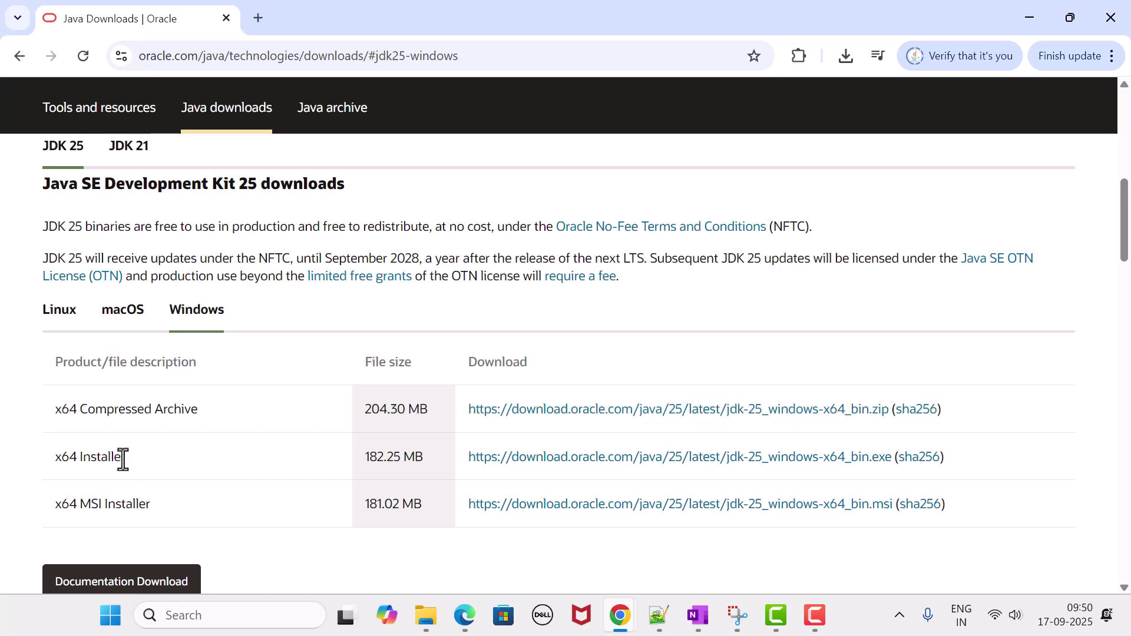
- Download the x64 Installer .exe and show it in its folder once finished
left_click(634, 459)
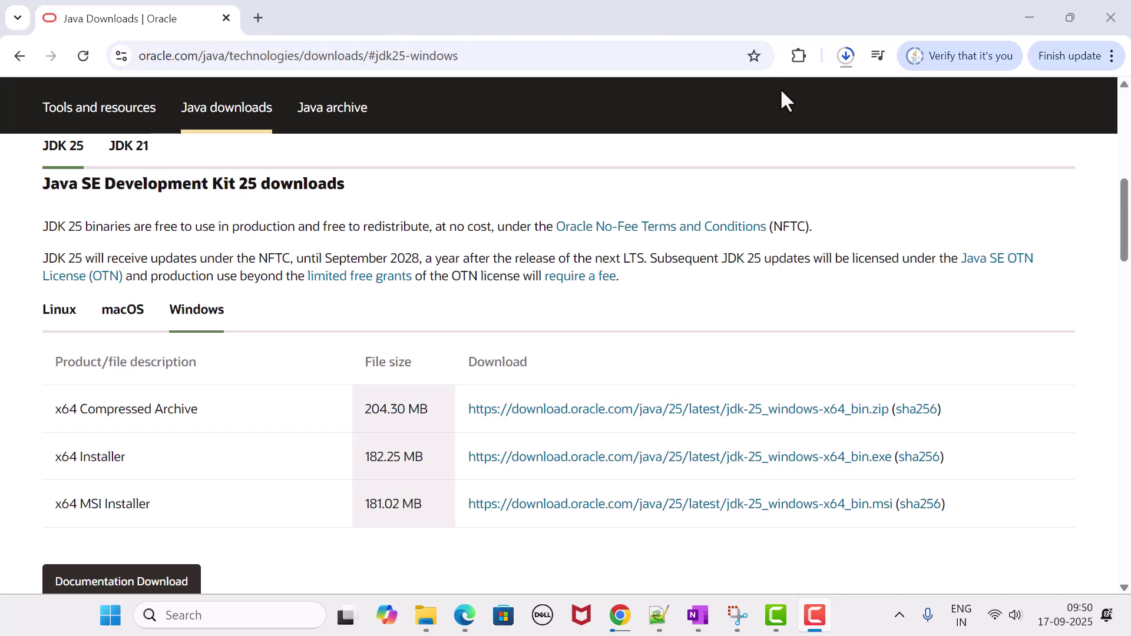
left_click(850, 58)
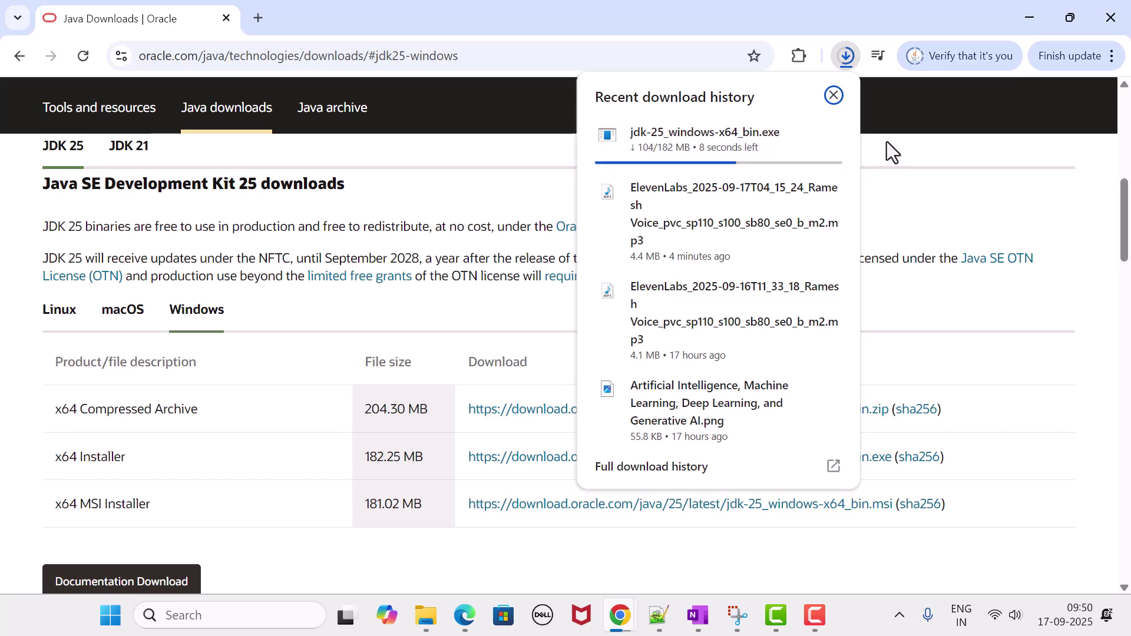
left_click(848, 58)
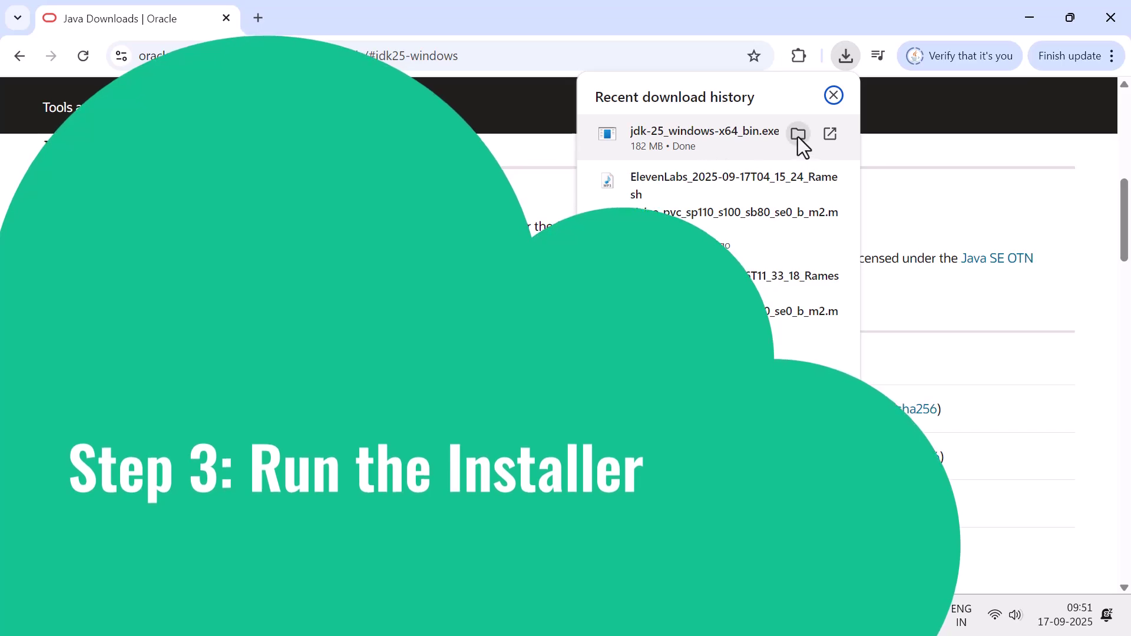
left_click(763, 140)
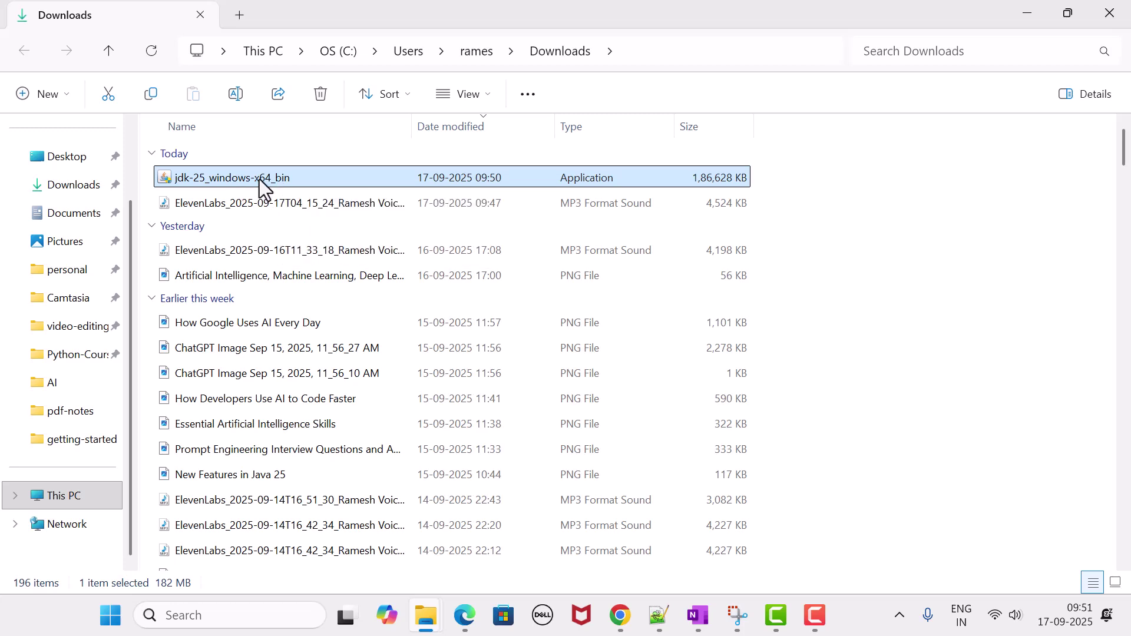
- Launch jdk-25_windows-x64_bin from Downloads, then return to the Java Downloads browser window
double_click(260, 182)
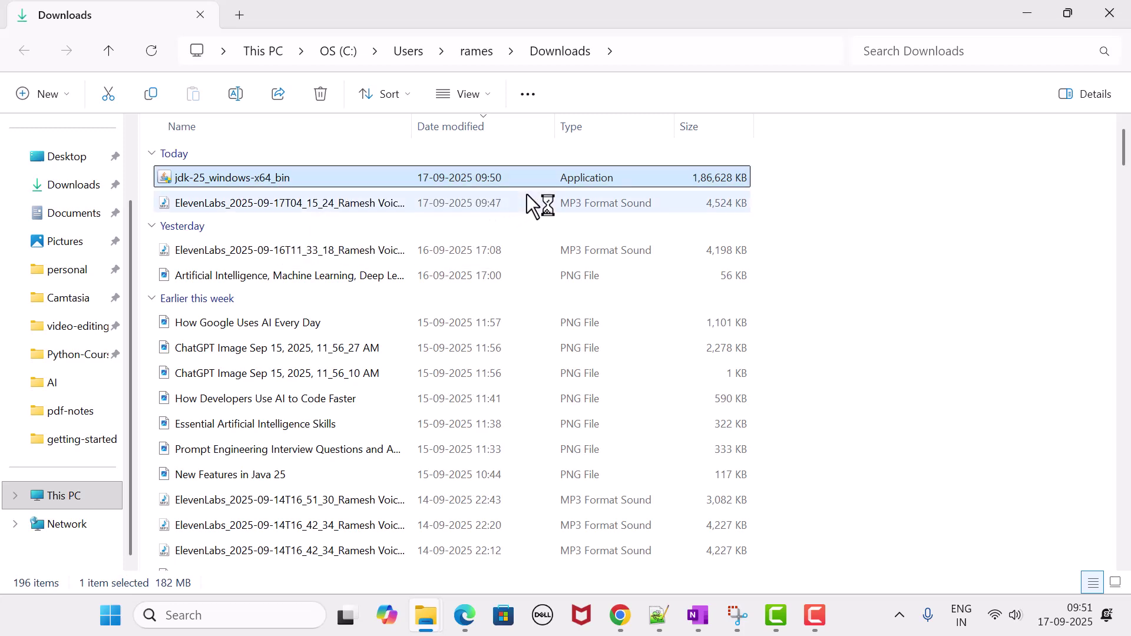
left_click(620, 616)
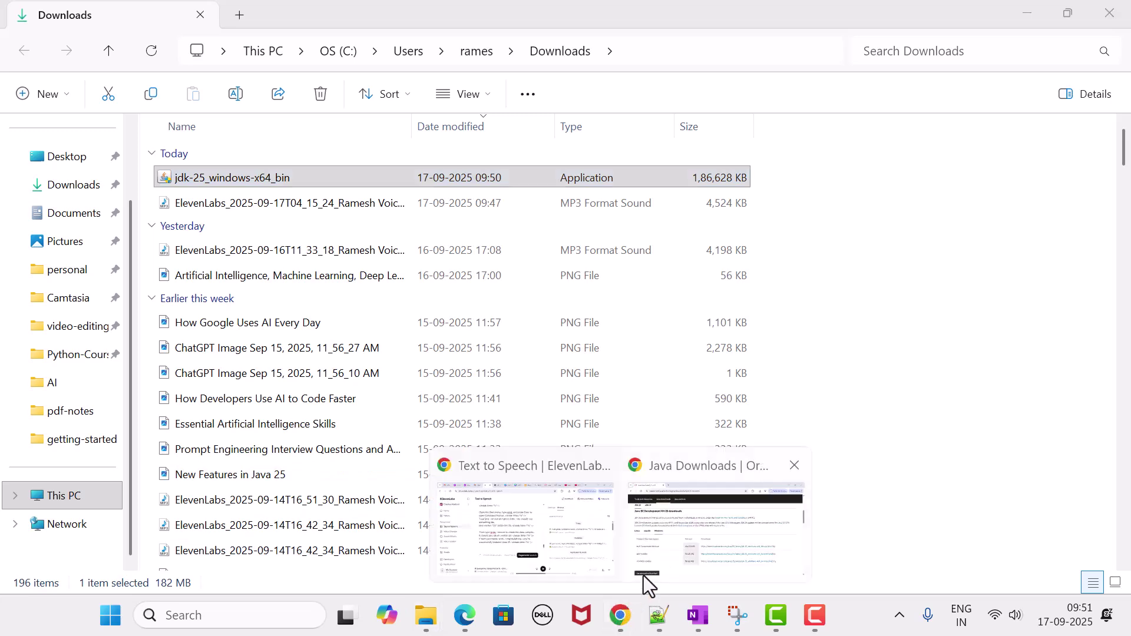
left_click(678, 532)
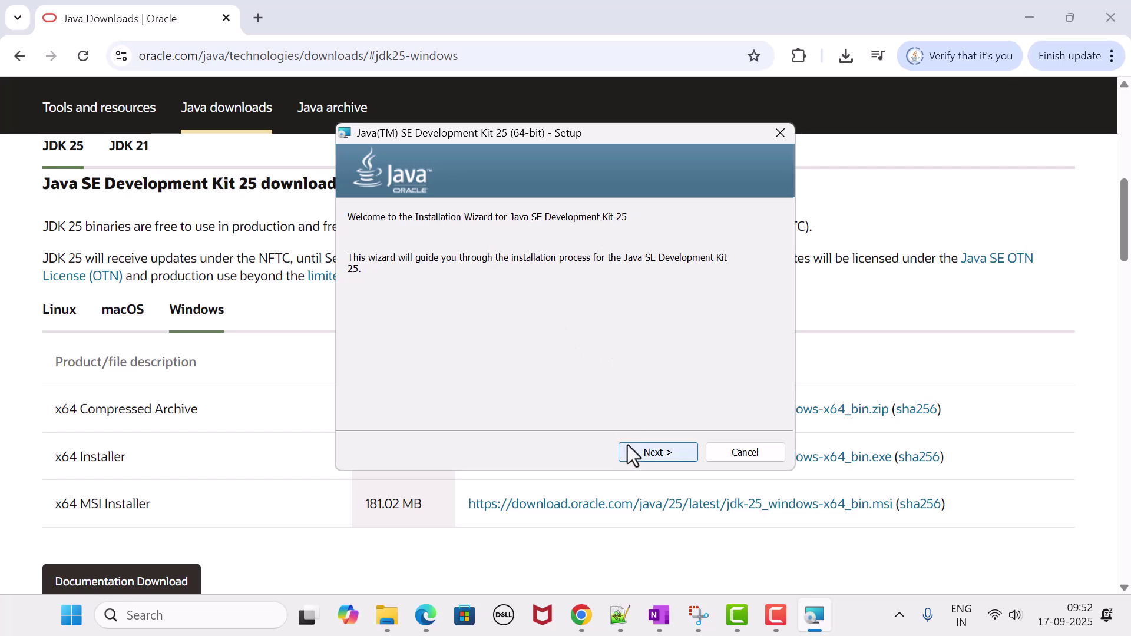
- Pass the welcome page and keep the default install folder to install JDK 25
left_click(650, 447)
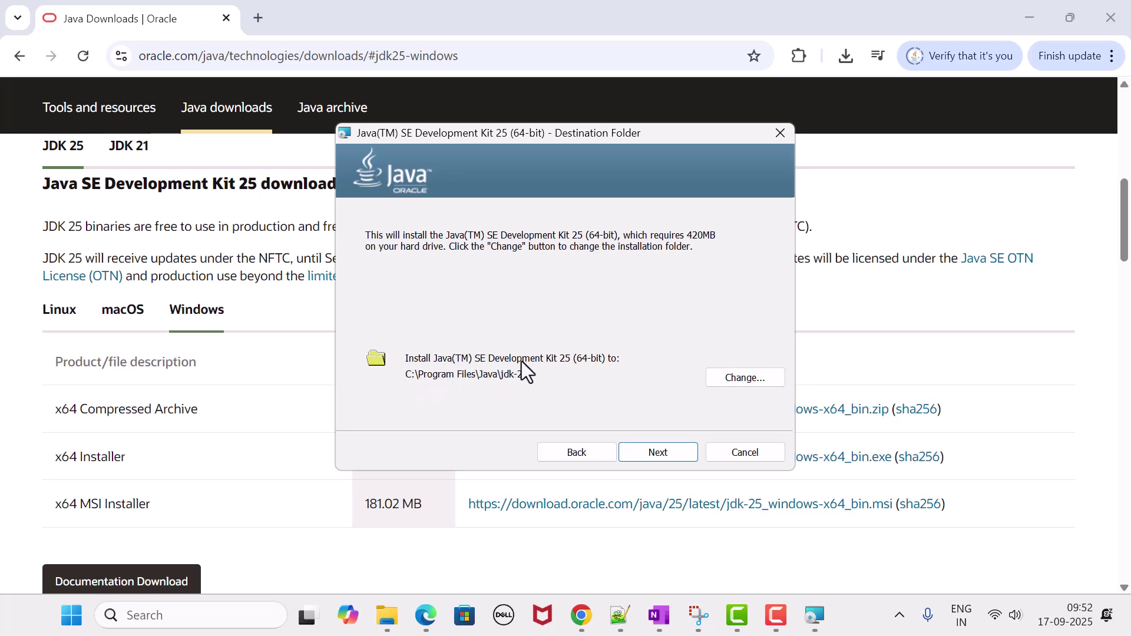
left_click(654, 454)
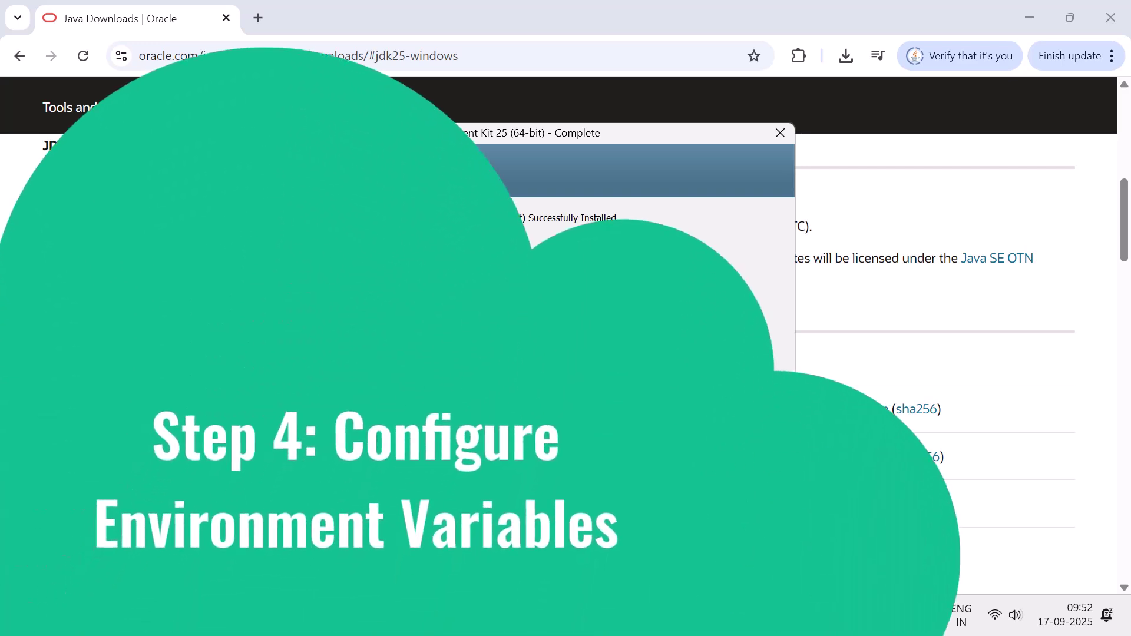
- Close the installer, browse to C:\Program Files\Java\jdk-25, and reveal its path
left_click(653, 455)
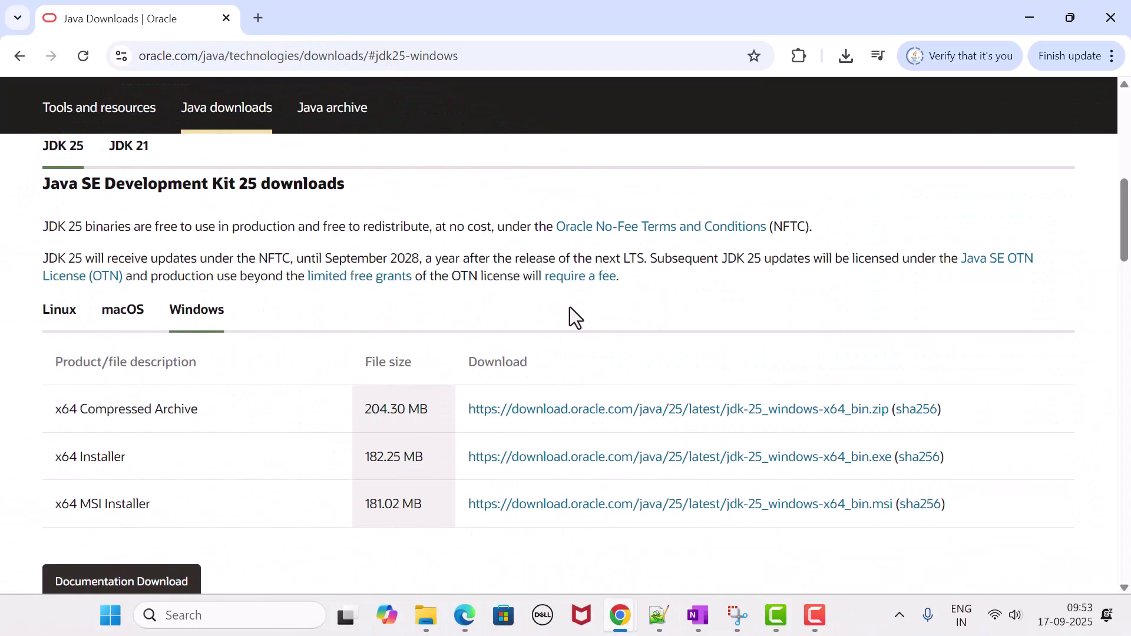
mouse_move(427, 616)
left_click(413, 538)
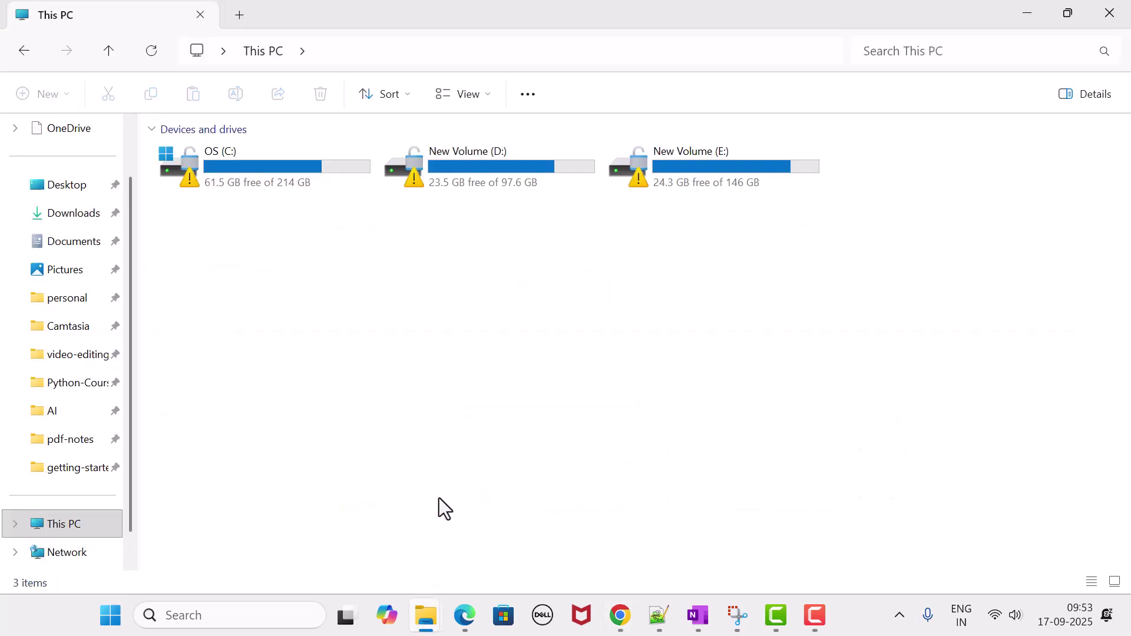
double_click(286, 185)
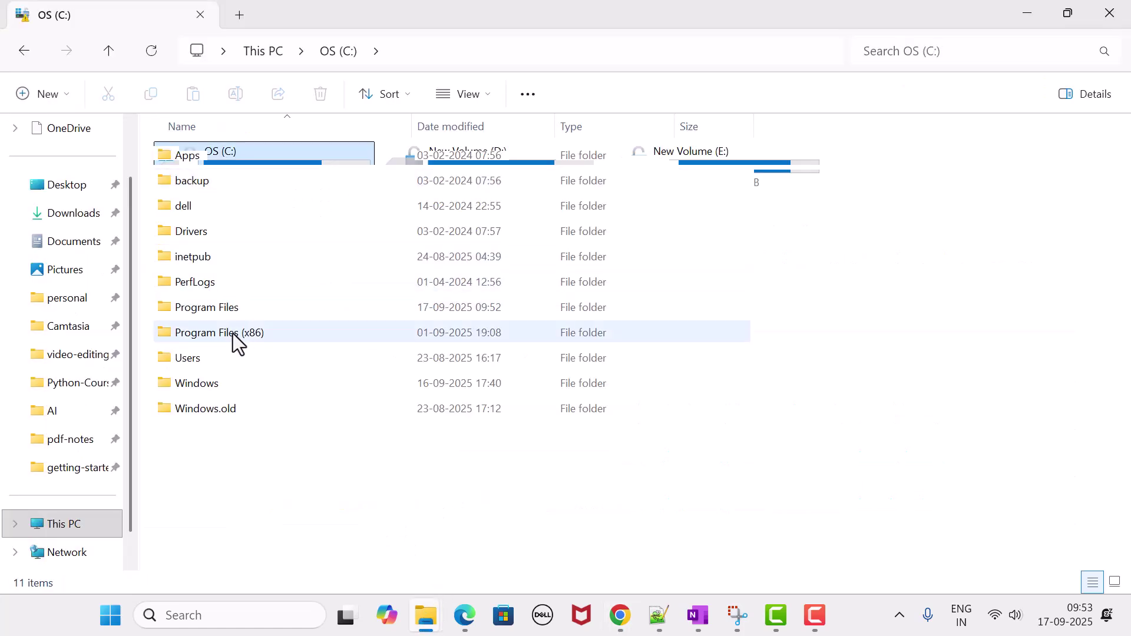
double_click(227, 309)
left_click(208, 308)
double_click(208, 308)
left_click(219, 160)
double_click(219, 160)
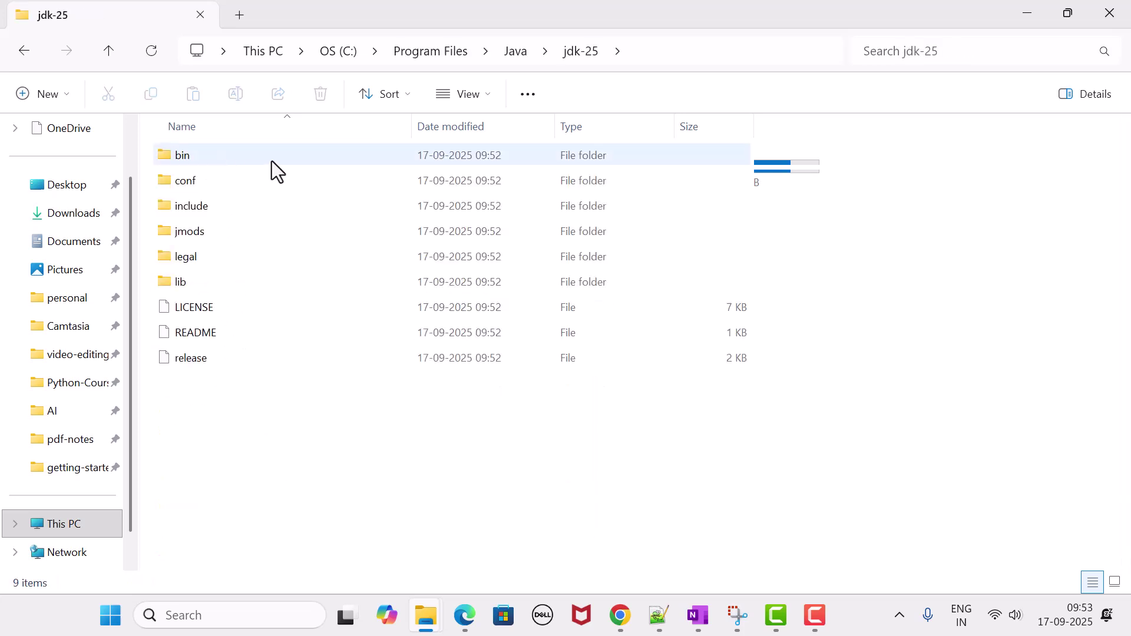
left_click(683, 56)
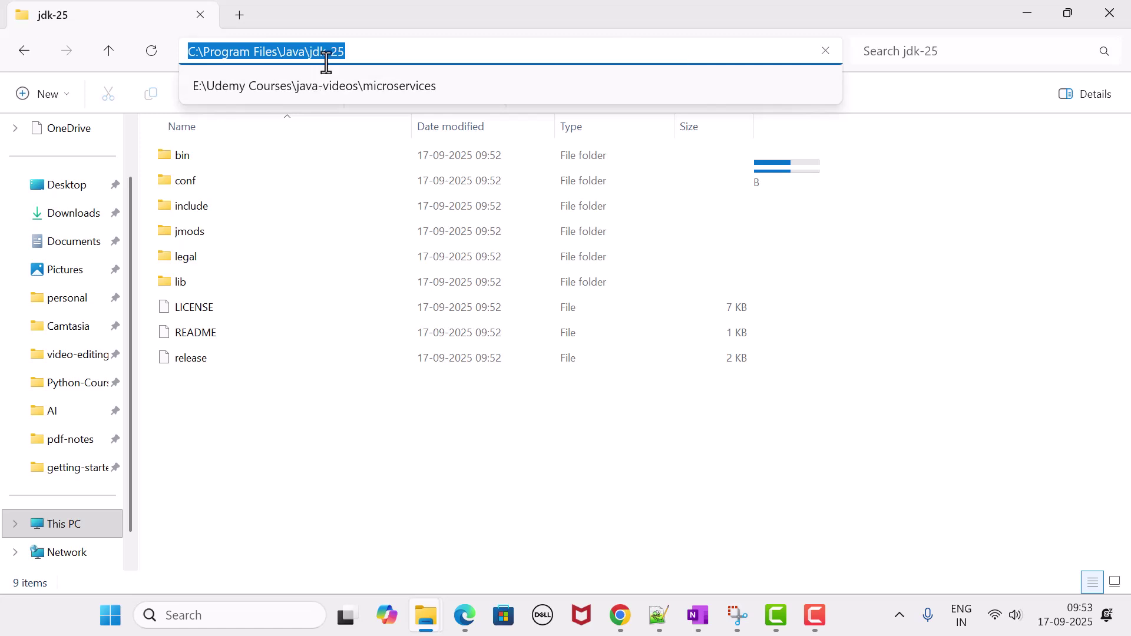
- Open Environment Variables from 'Edit the system environment variables' and move the window right
left_click(251, 615)
type("t")
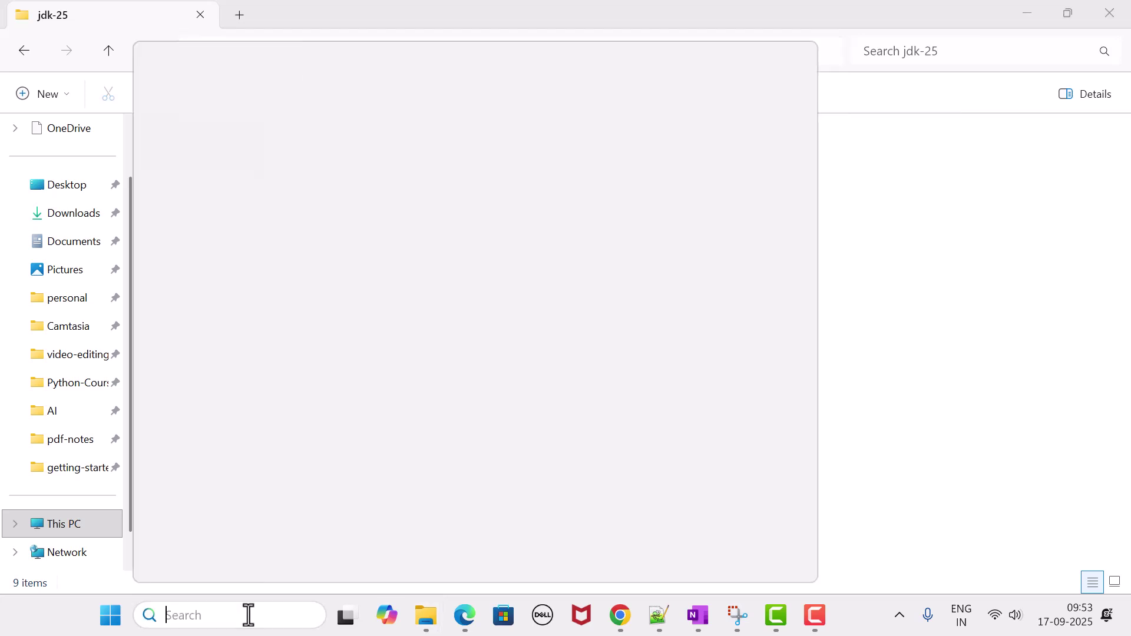
type("env")
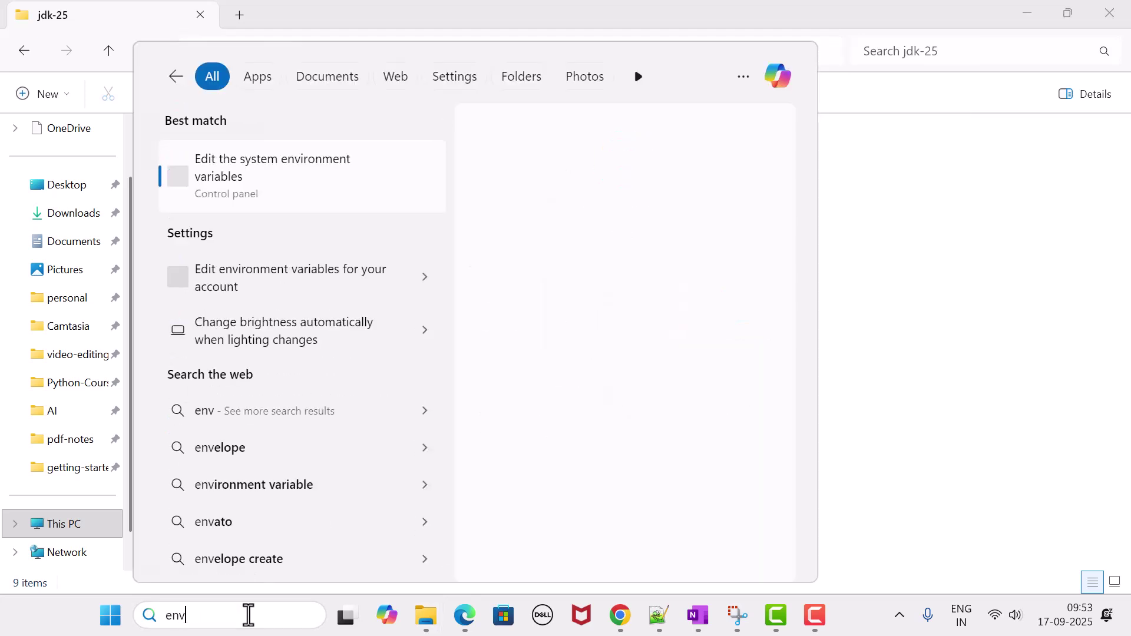
left_click(286, 185)
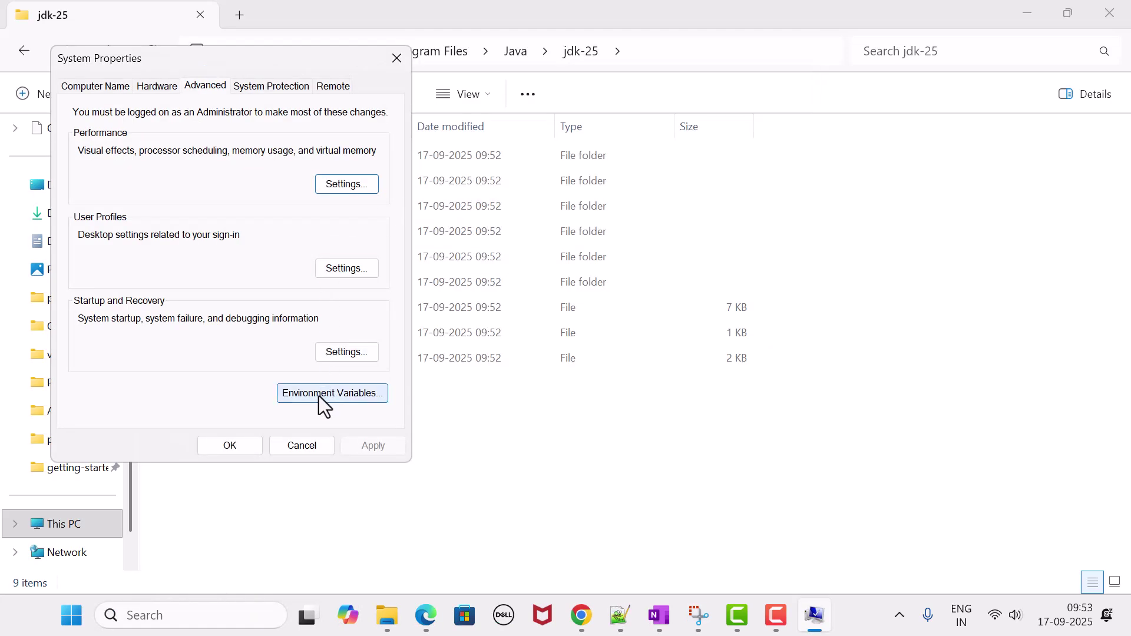
left_click(322, 396)
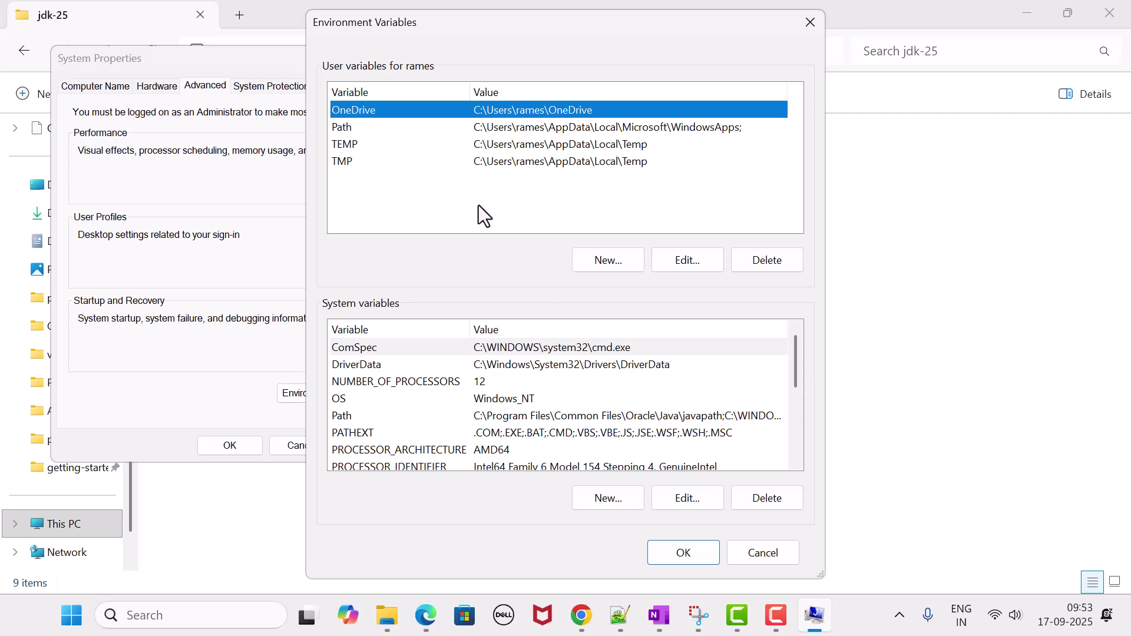
left_click_drag(494, 31, 606, 35)
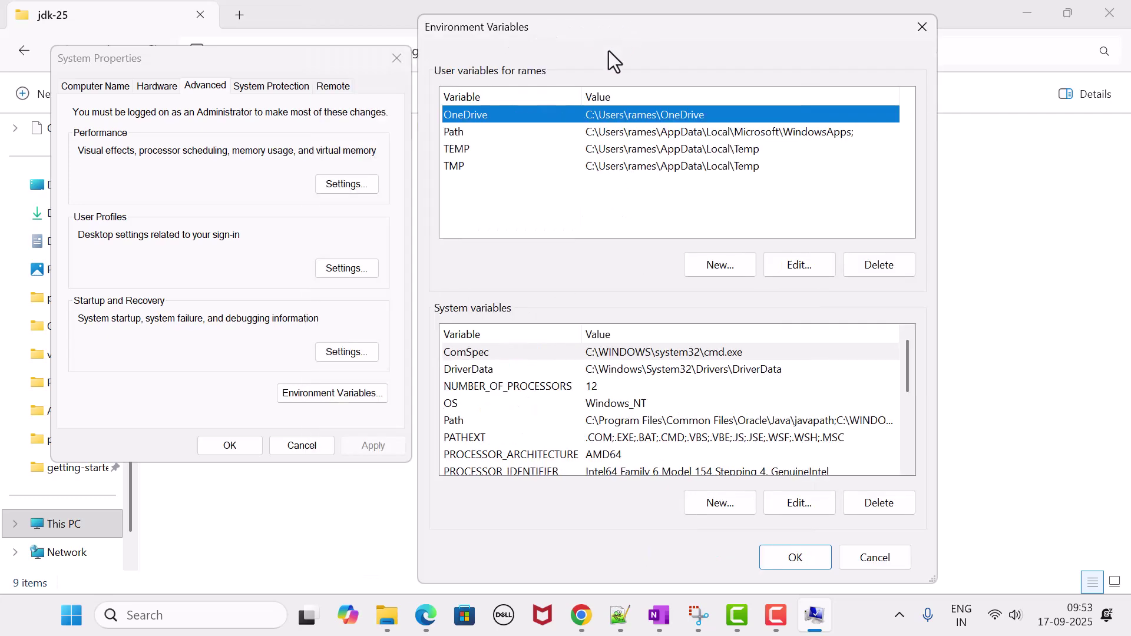
- Create user variable JAVA_HOME with the pasted value C:\Program Files\Java\jdk-25
left_click(713, 268)
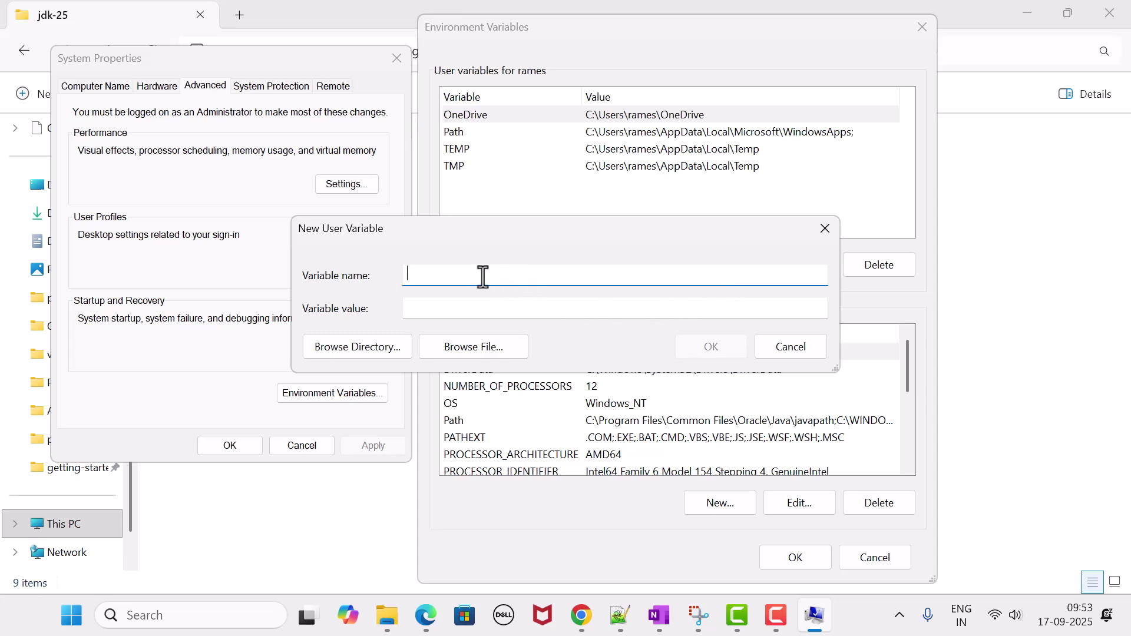
type("JAVA_HOME")
key("Tab")
type("C:\\Program Files\\Java\\jdk-25")
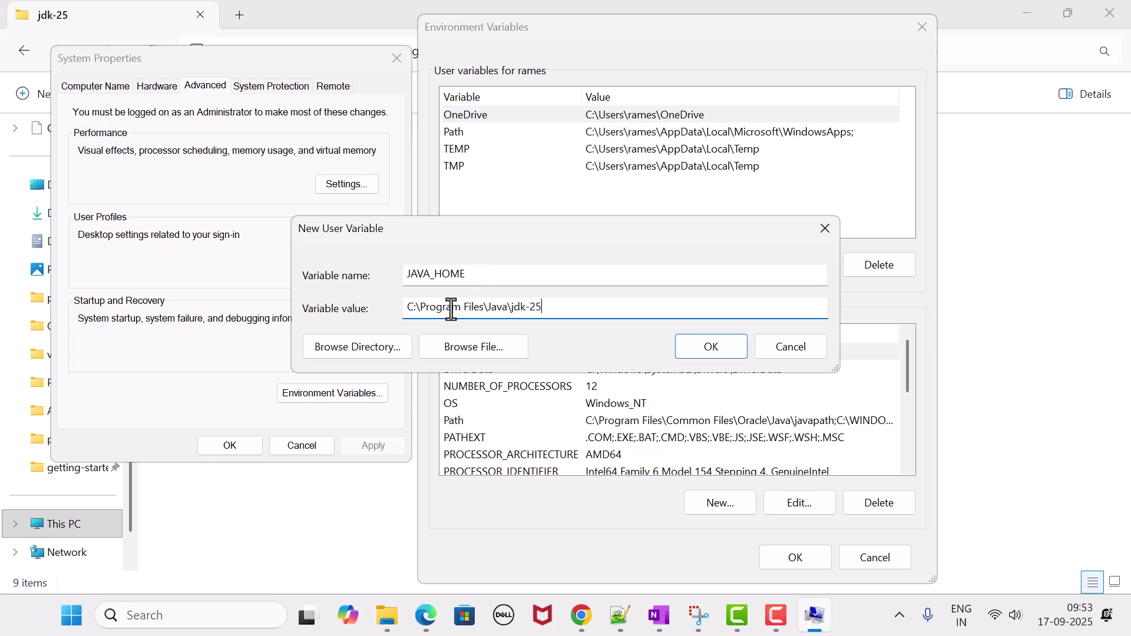
left_click_drag(584, 308, 404, 308)
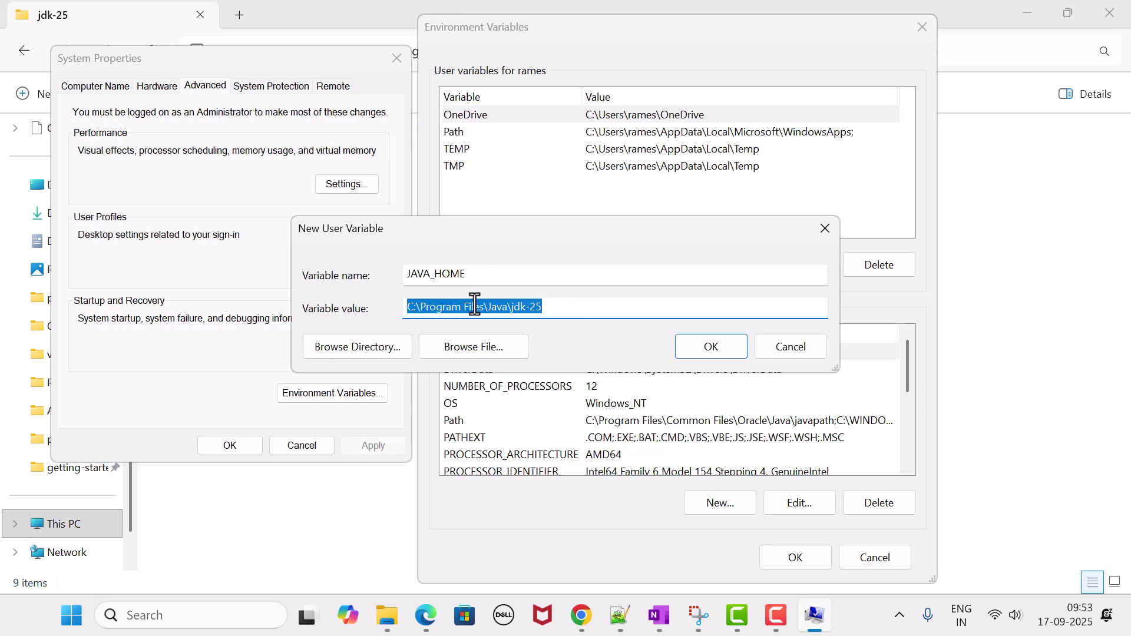
left_click(497, 308)
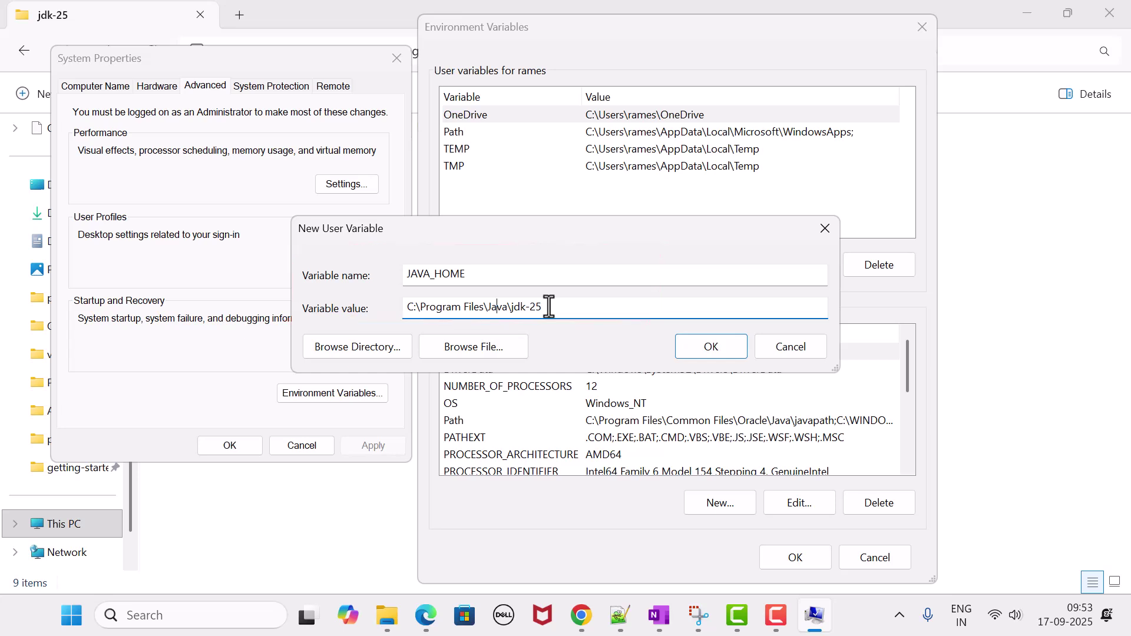
left_click(699, 347)
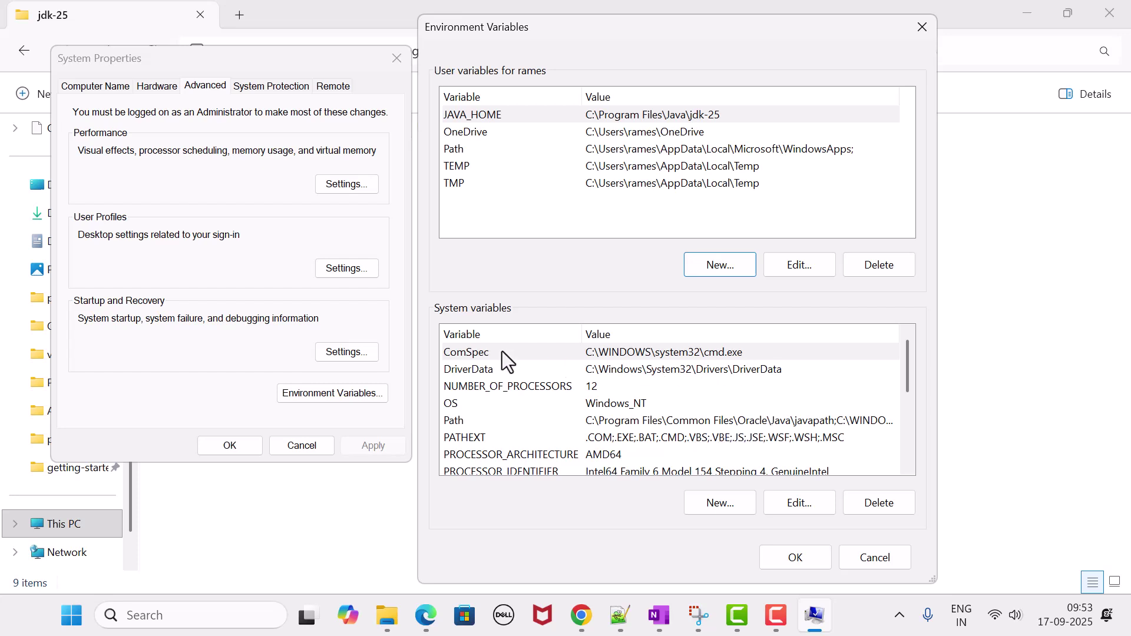
- Append a %JAVA_HOME%\bin entry to the system Path and OK out of every dialog
left_click(480, 419)
left_click(796, 506)
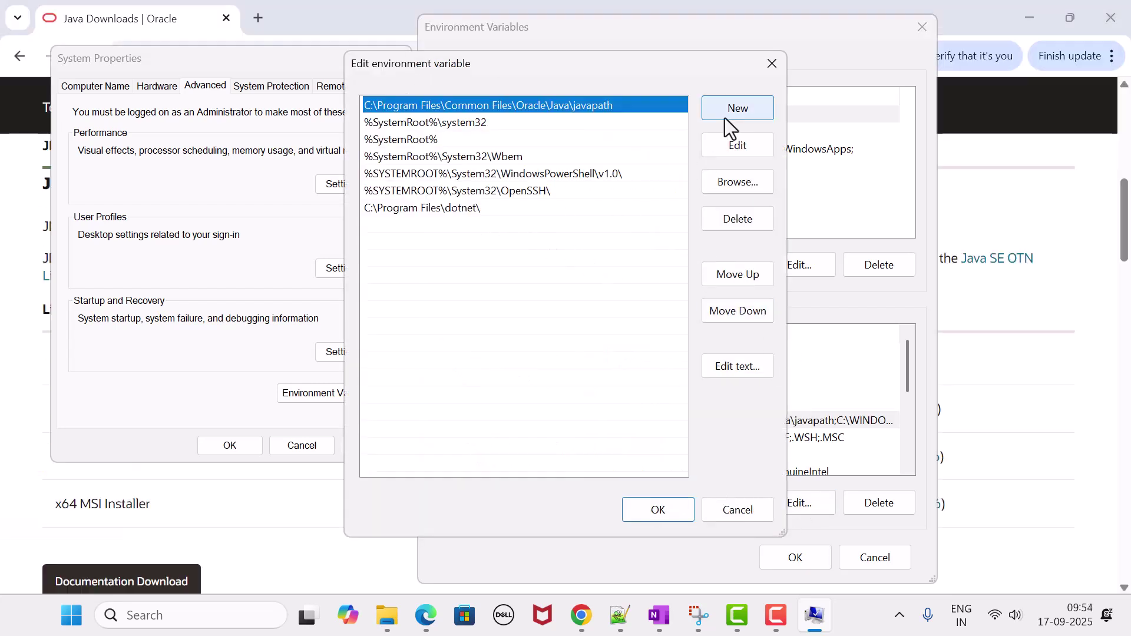
left_click(731, 113)
type("%JAVA_HOME%\\bin")
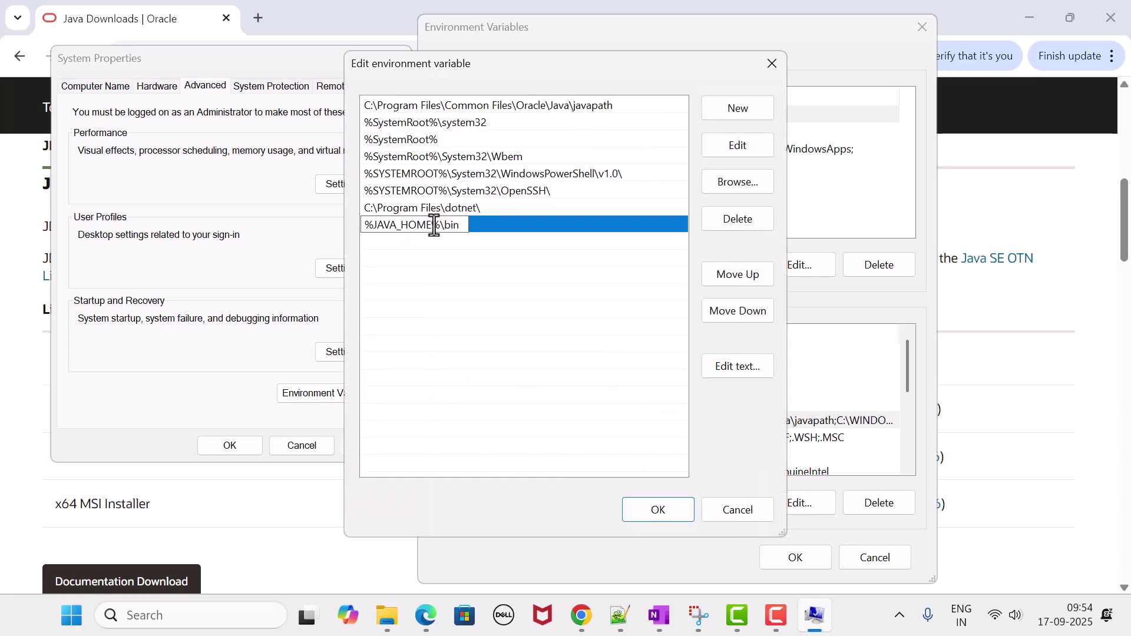
left_click_drag(458, 226, 348, 234)
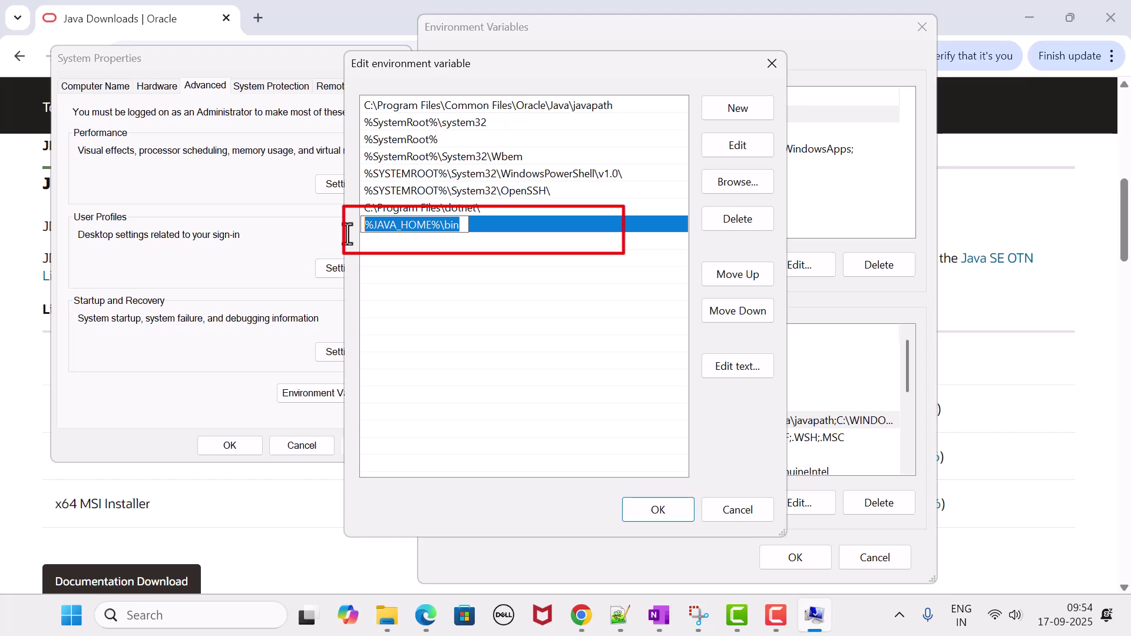
left_click(657, 511)
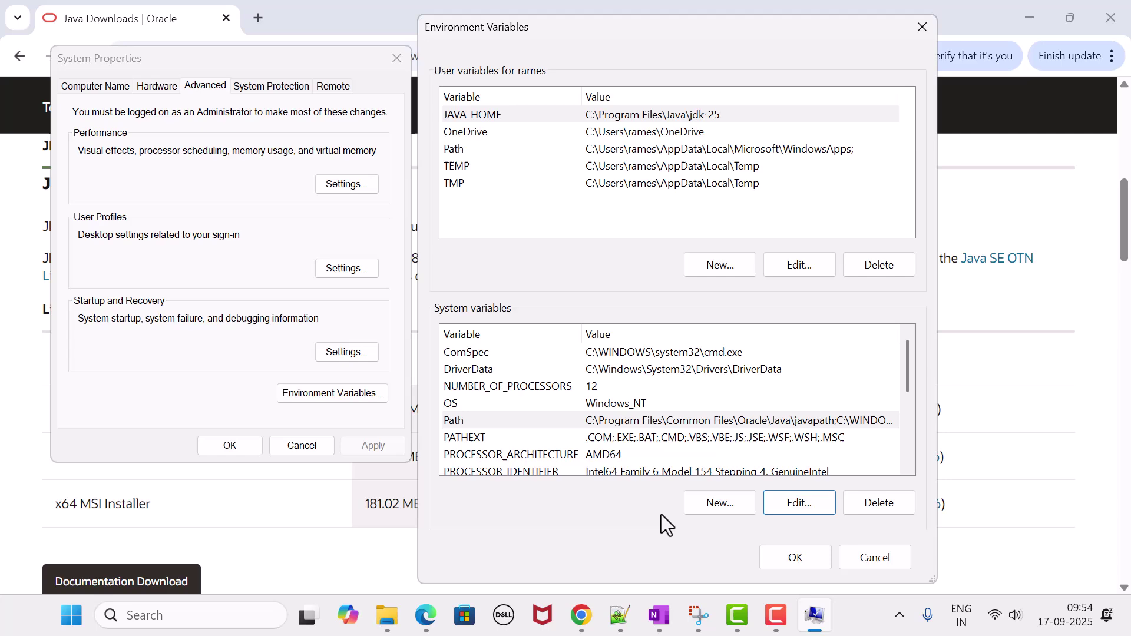
left_click(795, 558)
left_click(239, 449)
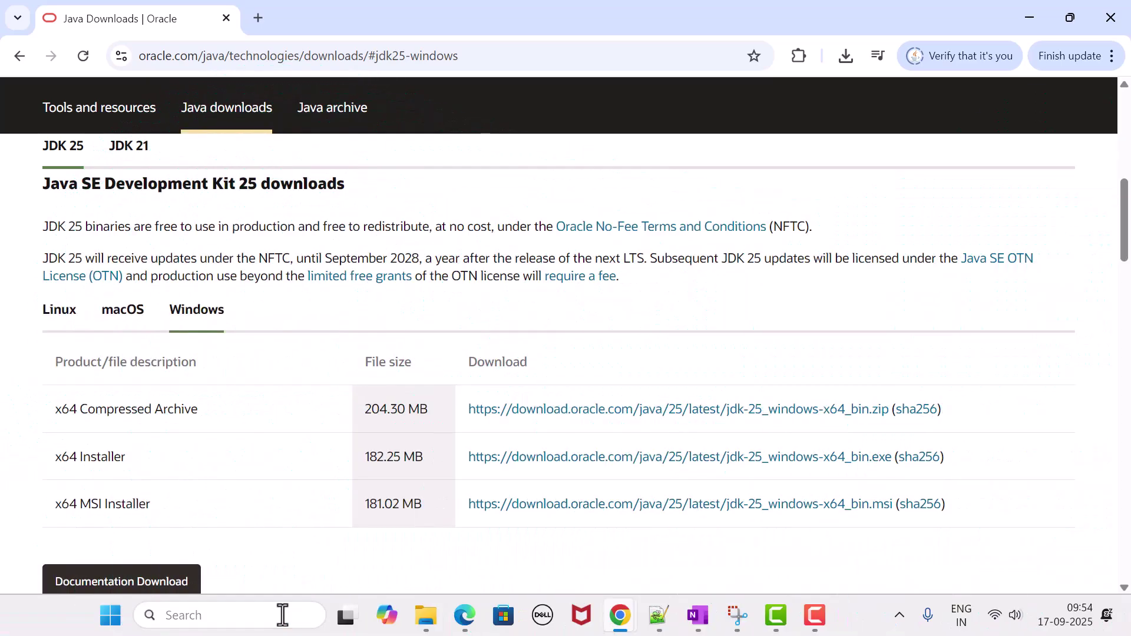
- Launch Command Prompt from a 'cmd' search and maximize its window
left_click(281, 616)
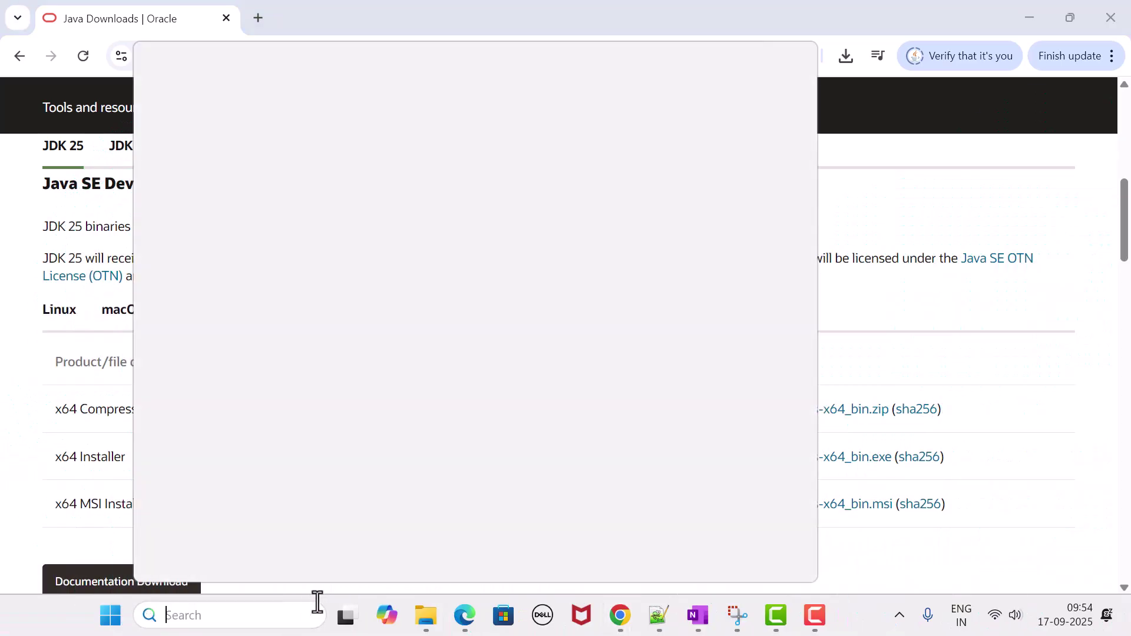
type("cmd")
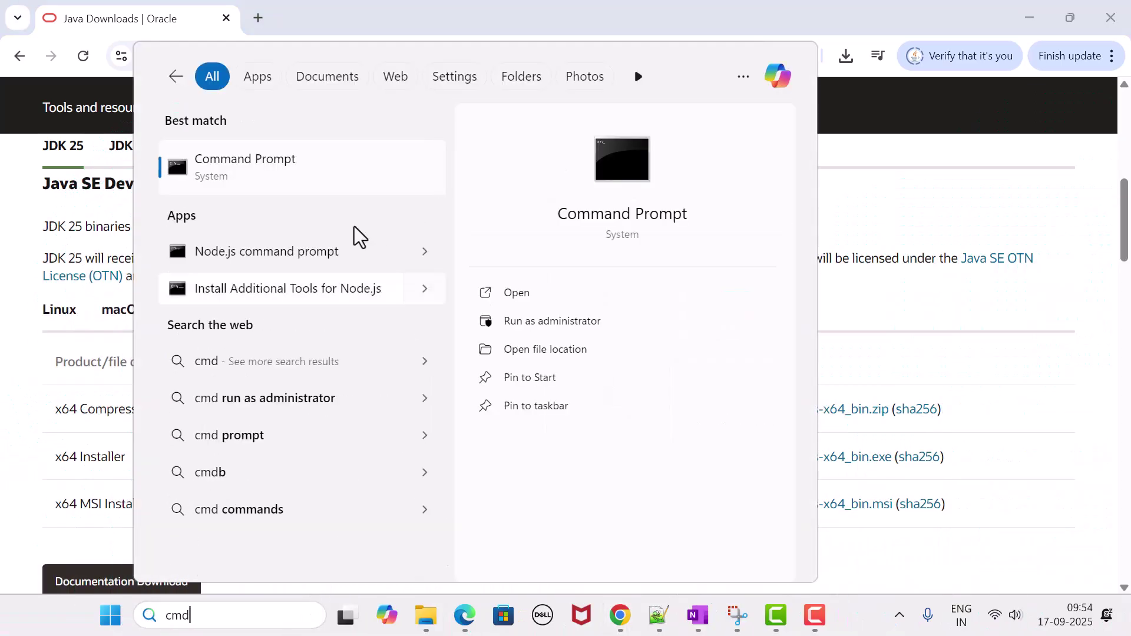
left_click(278, 167)
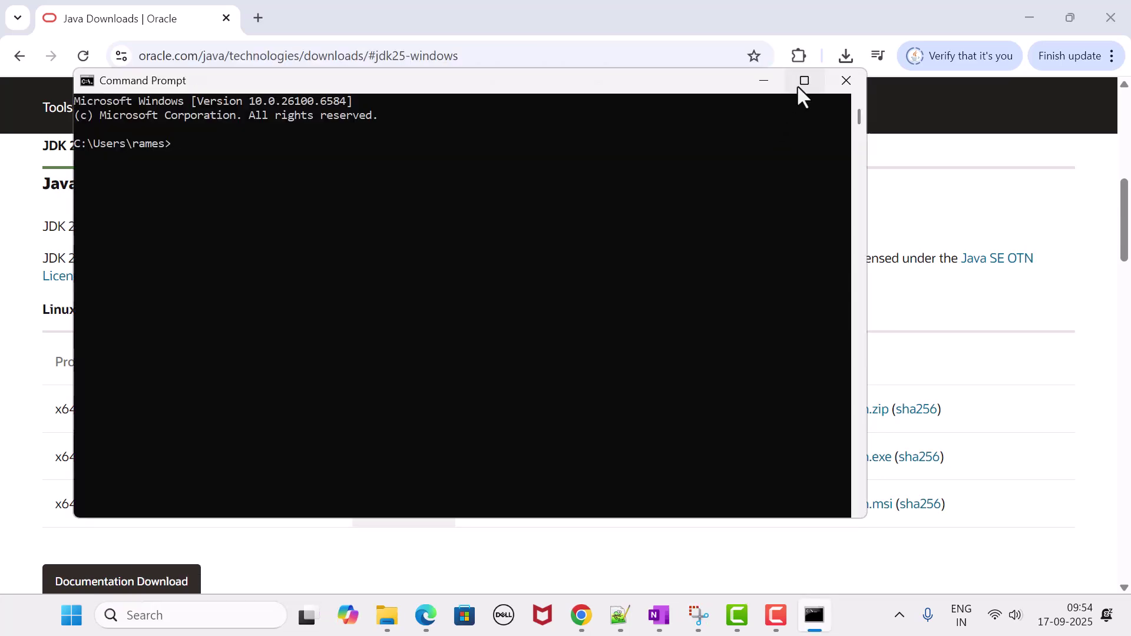
left_click(803, 82)
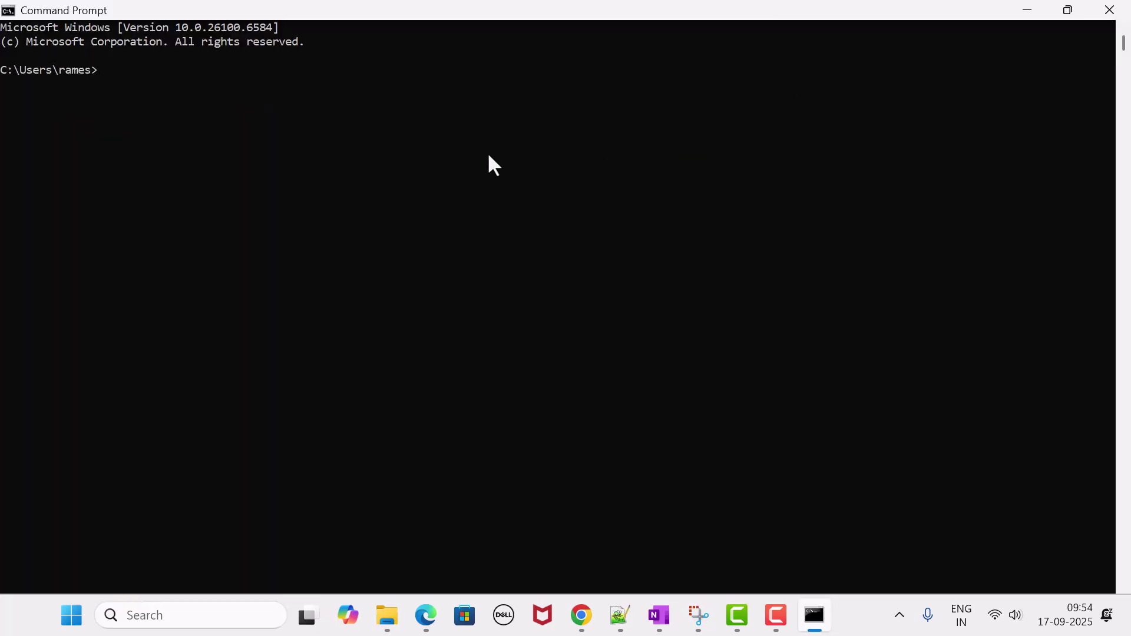
type("java -version")
- Run java -version and highlight the release date in its version 25 output
key("Return")
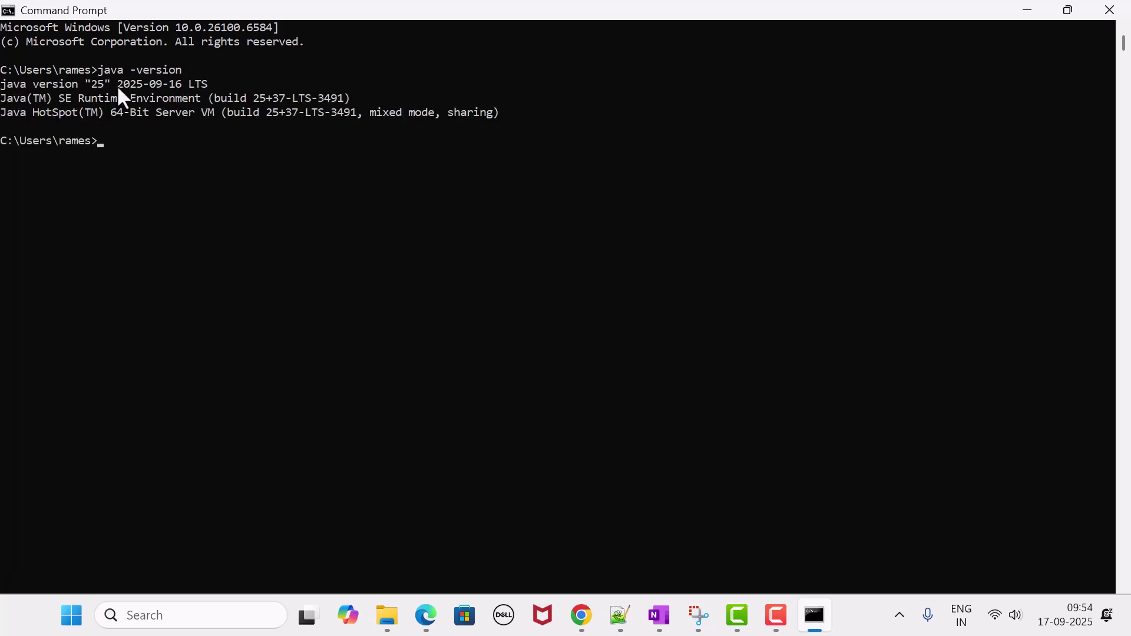
left_click_drag(116, 85, 207, 86)
left_click(173, 151)
type("javac -")
type("version")
- Run javac -version and highlight the javac 25 and version 25 release lines
key("Return")
left_click_drag(55, 157, 1, 162)
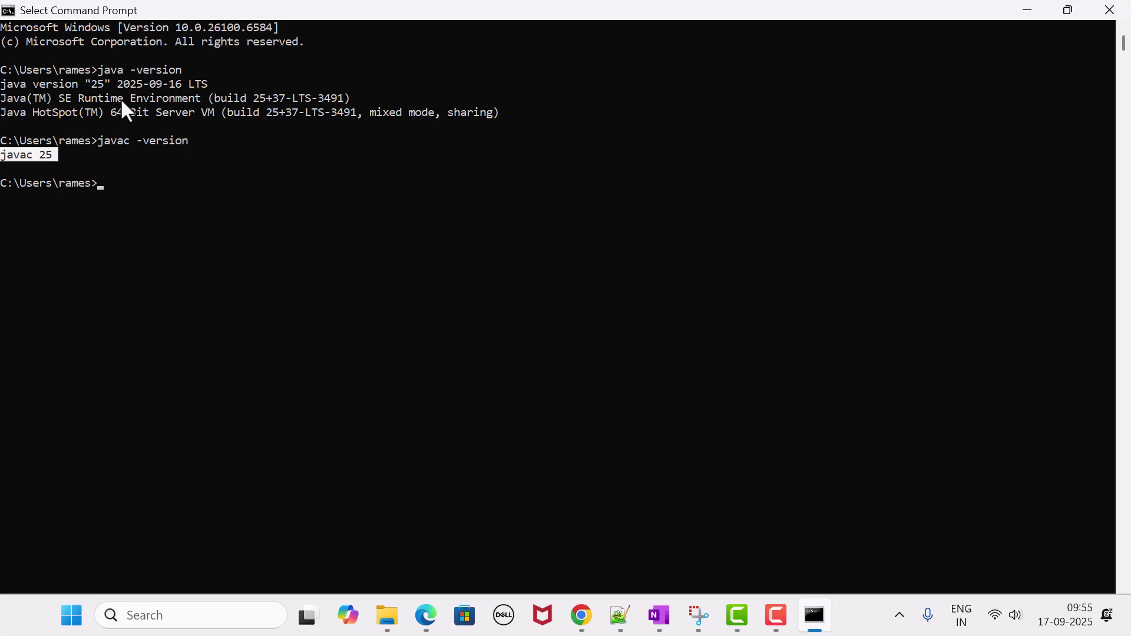
left_click_drag(86, 84, 218, 85)
left_click_drag(33, 161, 3, 166)
left_click(129, 171)
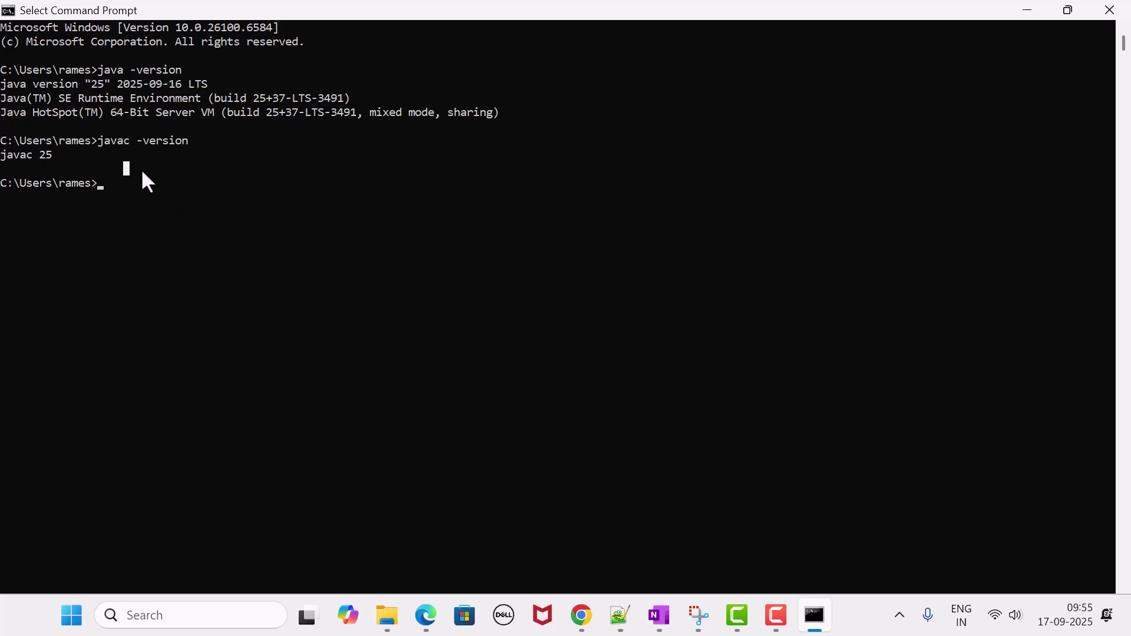